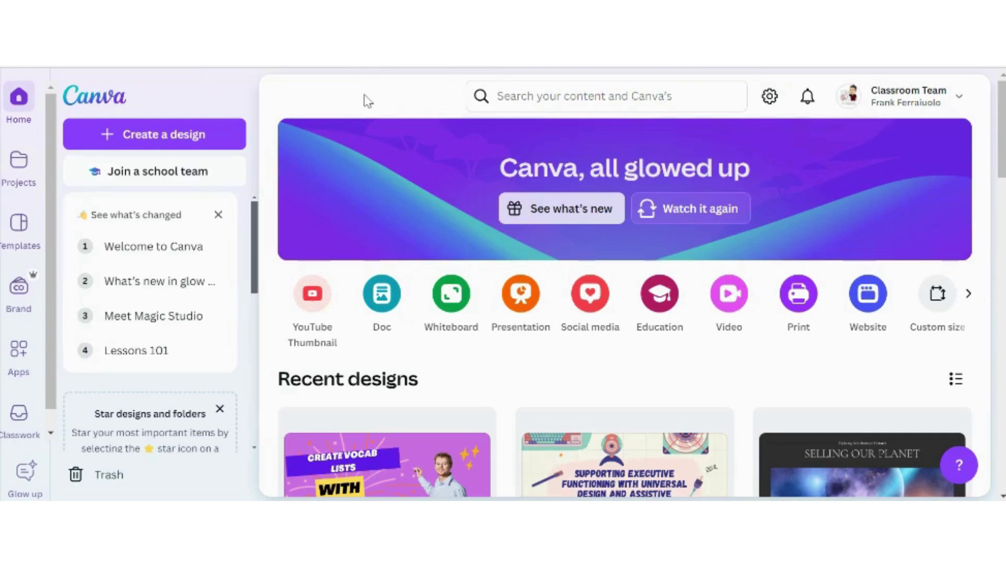
- Search Canva templates for 'certificates' and scroll through the results
{"action": "left_click", "coordinate": [549, 96]}
{"action": "type", "text": "c"}
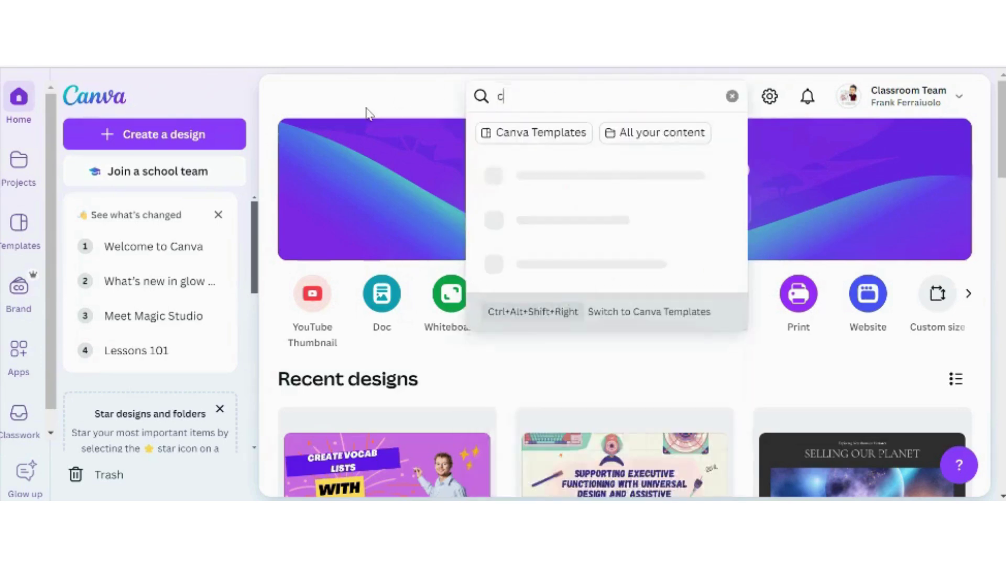
{"action": "type", "text": "ertificates"}
{"action": "key", "text": "Return"}
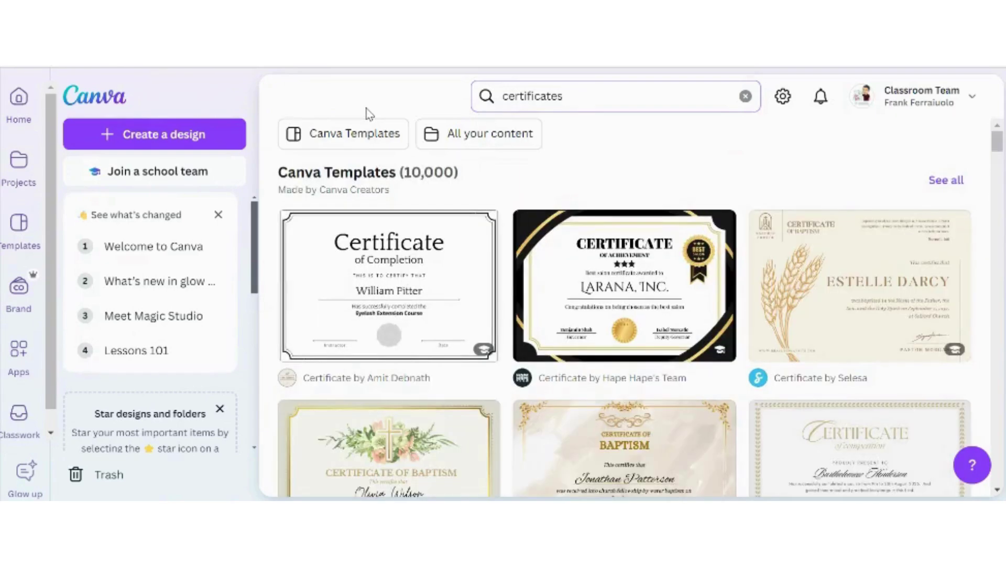
{"action": "scroll", "coordinate": [645, 193], "scroll_direction": "down", "scroll_amount": 2}
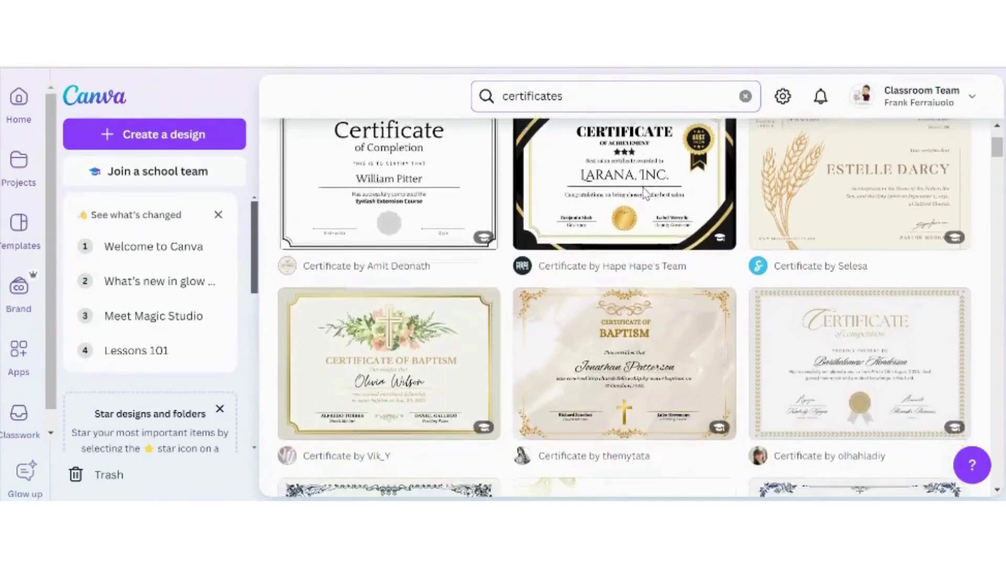
{"action": "scroll", "coordinate": [584, 293], "scroll_direction": "down", "scroll_amount": 3}
{"action": "scroll", "coordinate": [584, 293], "scroll_direction": "down", "scroll_amount": 2}
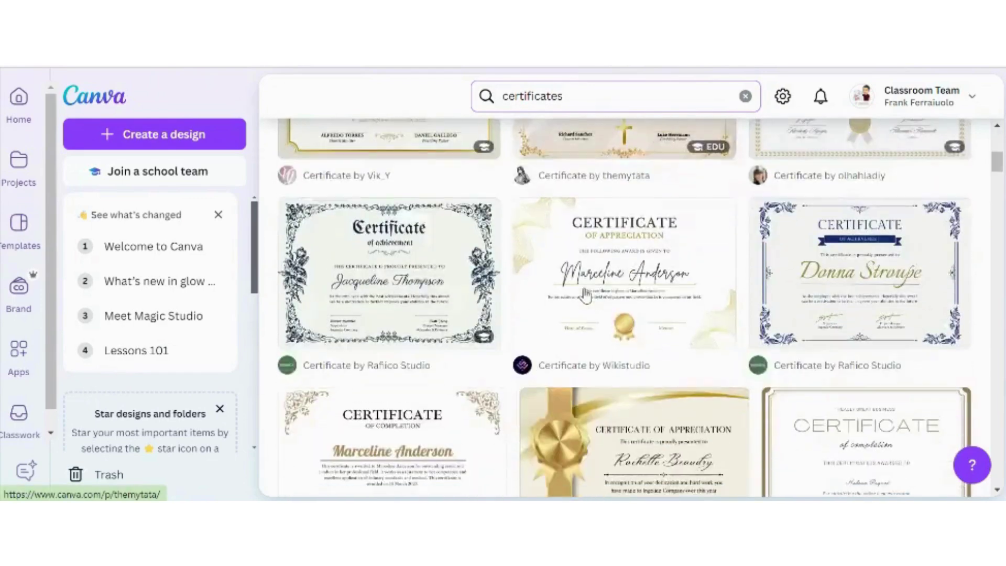
{"action": "scroll", "coordinate": [584, 294], "scroll_direction": "down", "scroll_amount": 2}
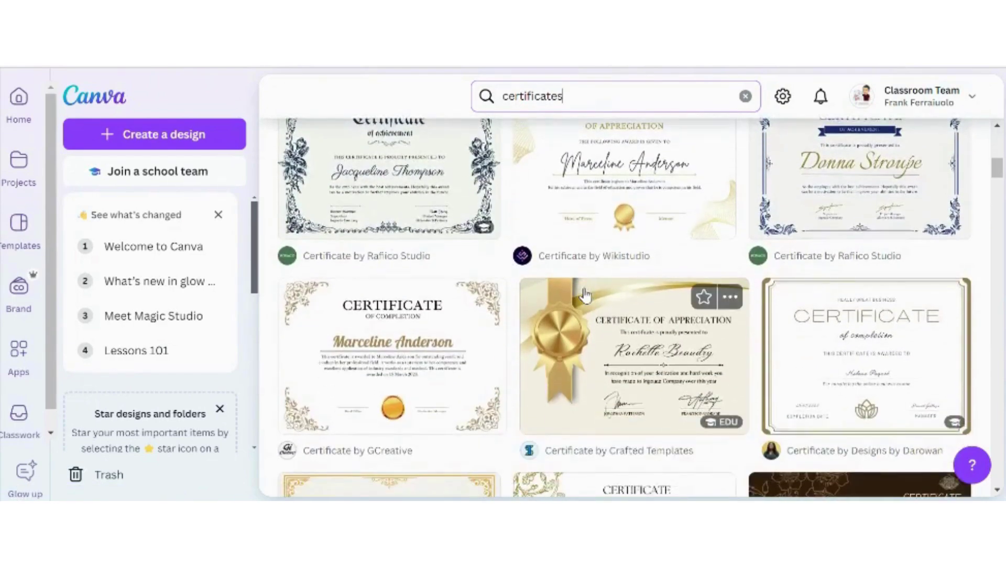
{"action": "scroll", "coordinate": [585, 295], "scroll_direction": "down", "scroll_amount": 2}
{"action": "scroll", "coordinate": [585, 295], "scroll_direction": "down", "scroll_amount": 2}
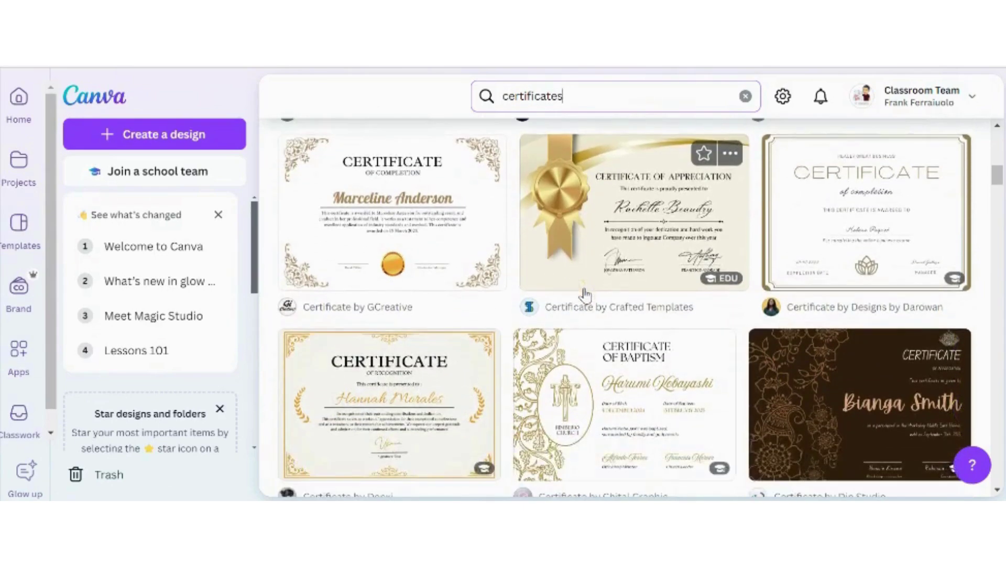
{"action": "scroll", "coordinate": [585, 295], "scroll_direction": "down", "scroll_amount": 2}
{"action": "scroll", "coordinate": [585, 295], "scroll_direction": "down", "scroll_amount": 2}
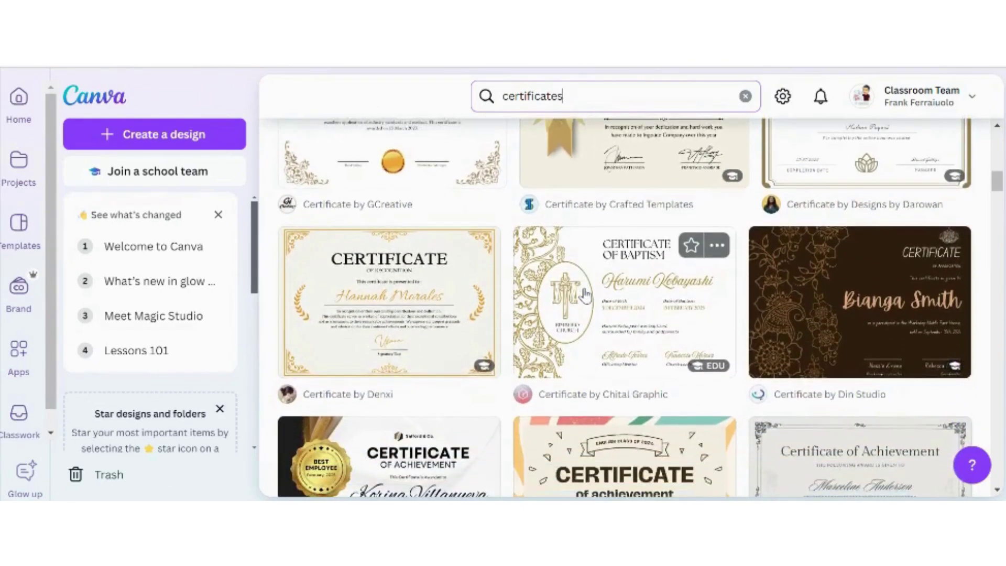
{"action": "scroll", "coordinate": [585, 296], "scroll_direction": "down", "scroll_amount": 4}
{"action": "scroll", "coordinate": [585, 295], "scroll_direction": "down", "scroll_amount": 3}
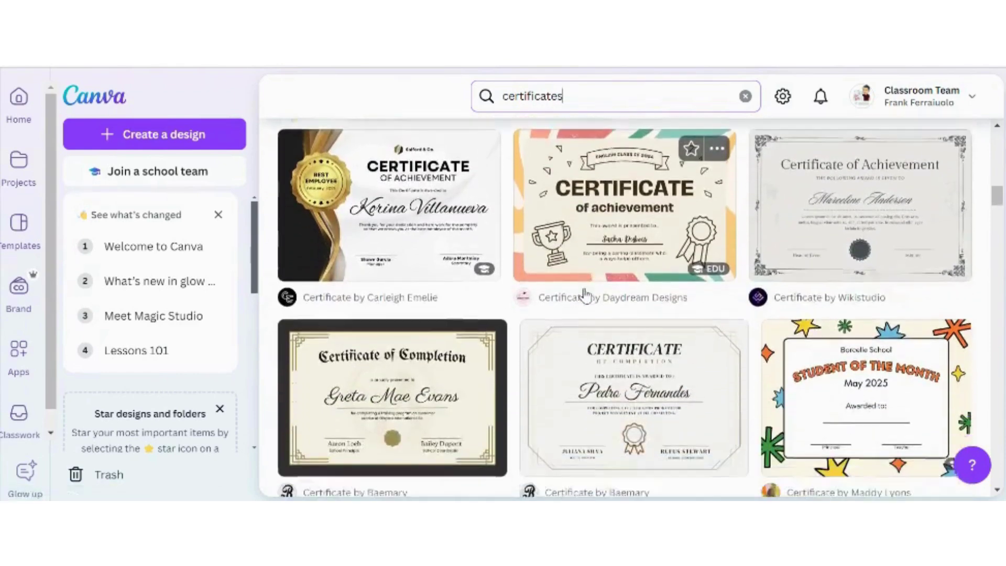
{"action": "scroll", "coordinate": [585, 295], "scroll_direction": "down", "scroll_amount": 3}
{"action": "scroll", "coordinate": [585, 295], "scroll_direction": "down", "scroll_amount": 3}
{"action": "scroll", "coordinate": [585, 296], "scroll_direction": "down", "scroll_amount": 2}
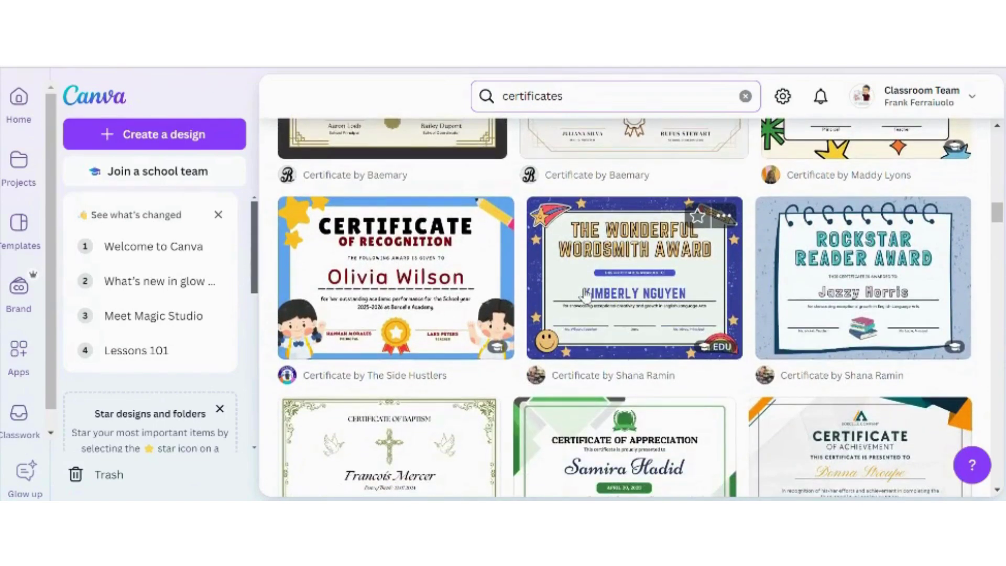
{"action": "scroll", "coordinate": [585, 295], "scroll_direction": "down", "scroll_amount": 12}
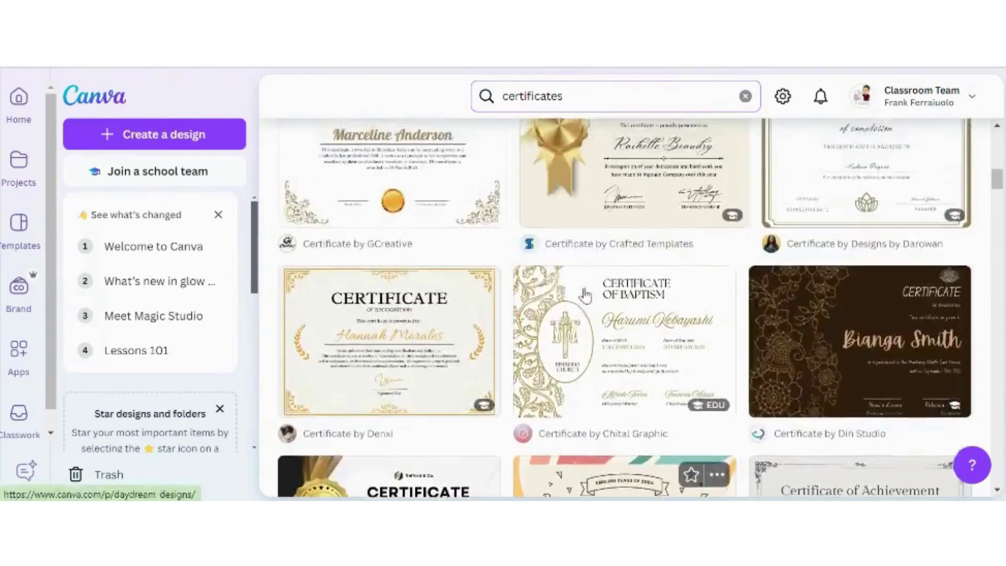
{"action": "scroll", "coordinate": [585, 295], "scroll_direction": "up", "scroll_amount": 15}
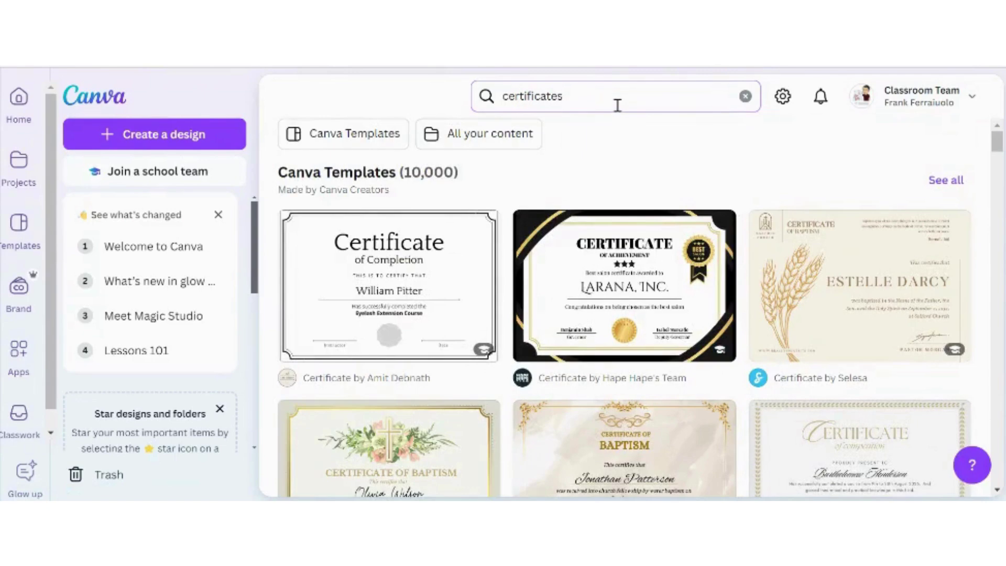
{"action": "left_click_drag", "start_coordinate": [575, 96], "coordinate": [427, 100]}
- Search 'student of the month certificates' and open the teal Star of the Week template
{"action": "type", "text": "student"}
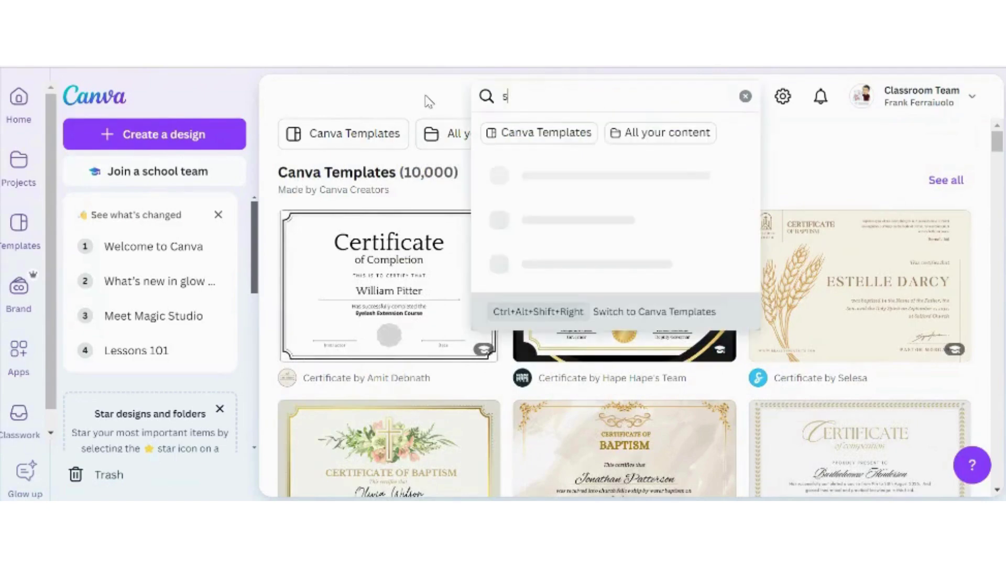
{"action": "type", "text": " of the month certificates"}
{"action": "key", "text": "Return"}
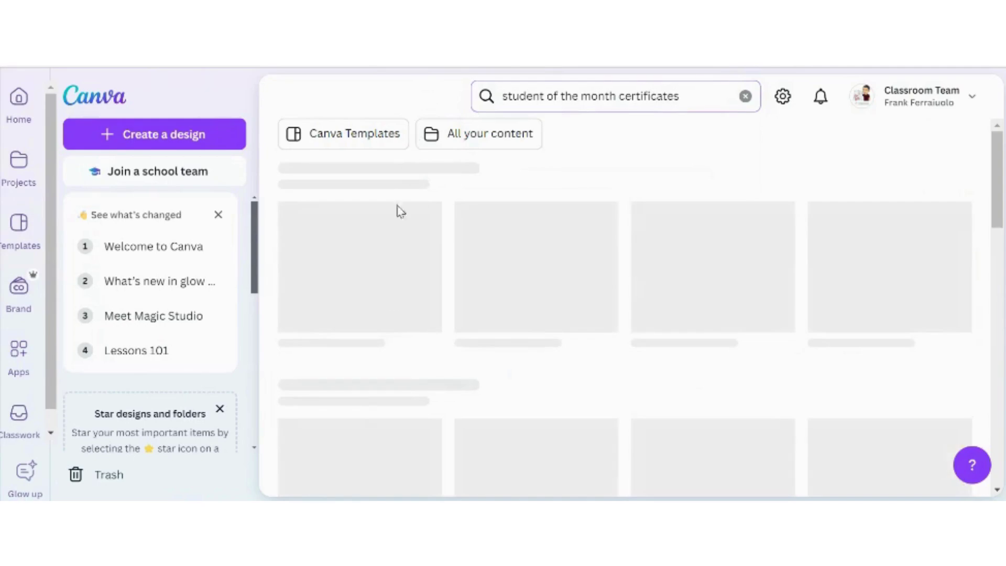
{"action": "scroll", "coordinate": [618, 317], "scroll_direction": "down", "scroll_amount": 5}
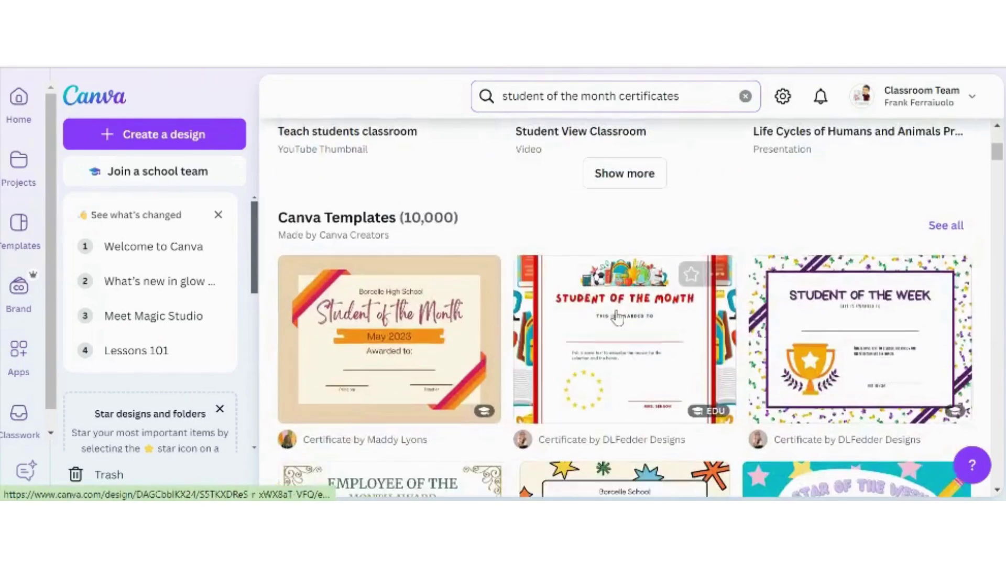
{"action": "scroll", "coordinate": [617, 318], "scroll_direction": "down", "scroll_amount": 5}
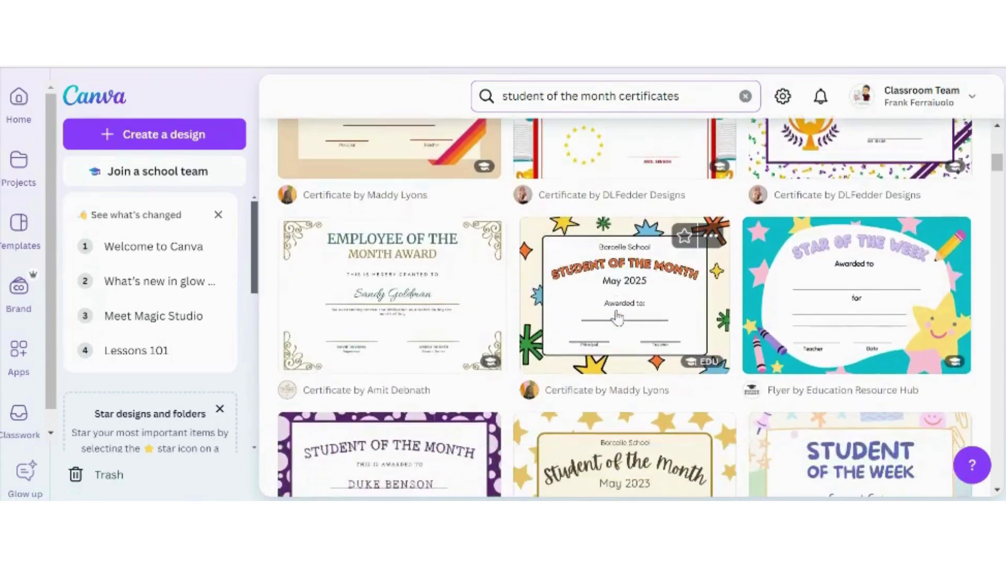
{"action": "scroll", "coordinate": [617, 318], "scroll_direction": "down", "scroll_amount": 4}
{"action": "scroll", "coordinate": [409, 291], "scroll_direction": "up", "scroll_amount": 4}
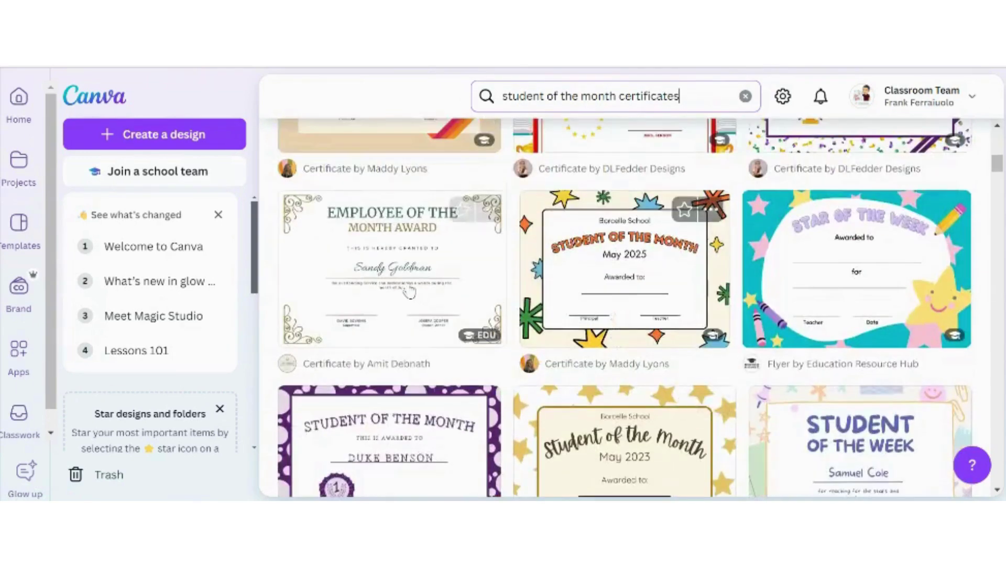
{"action": "scroll", "coordinate": [636, 285], "scroll_direction": "down", "scroll_amount": 6}
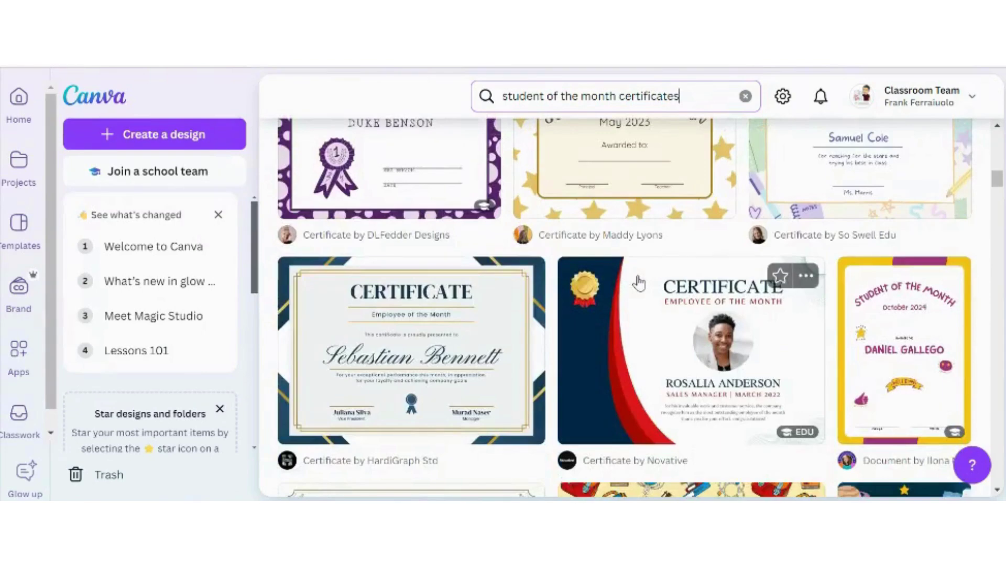
{"action": "scroll", "coordinate": [638, 283], "scroll_direction": "down", "scroll_amount": 5}
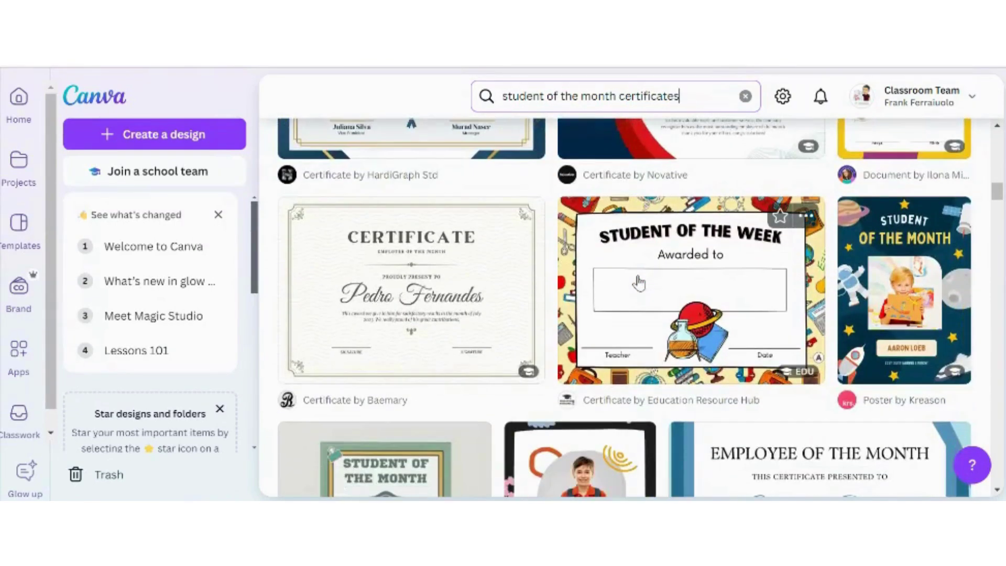
{"action": "scroll", "coordinate": [638, 283], "scroll_direction": "down", "scroll_amount": 4}
{"action": "scroll", "coordinate": [638, 283], "scroll_direction": "up", "scroll_amount": 3}
{"action": "scroll", "coordinate": [638, 283], "scroll_direction": "up", "scroll_amount": 5}
{"action": "scroll", "coordinate": [638, 282], "scroll_direction": "down", "scroll_amount": 4}
{"action": "scroll", "coordinate": [638, 282], "scroll_direction": "up", "scroll_amount": 3}
{"action": "scroll", "coordinate": [638, 283], "scroll_direction": "up", "scroll_amount": 6}
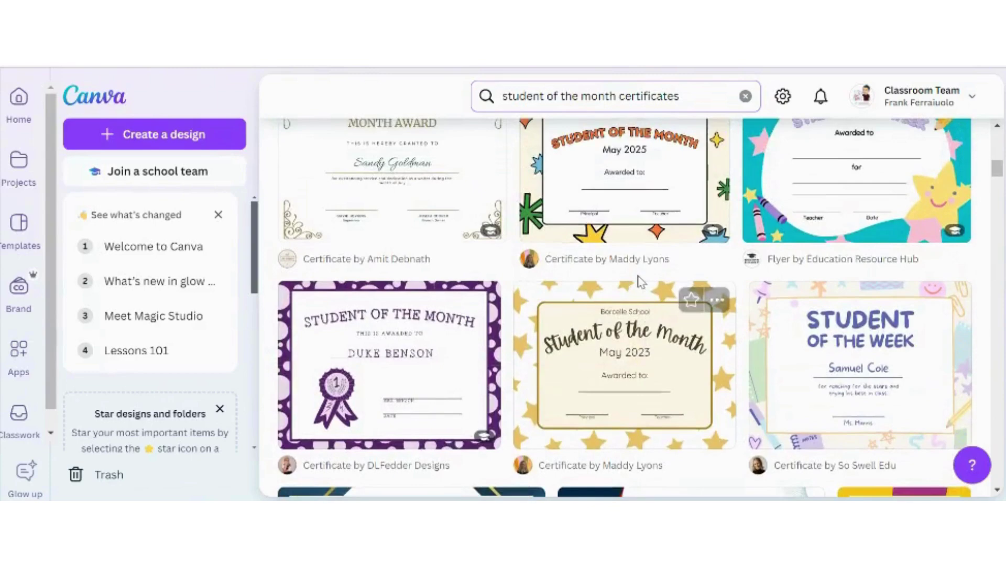
{"action": "scroll", "coordinate": [638, 282], "scroll_direction": "down", "scroll_amount": 1}
{"action": "mouse_move", "coordinate": [535, 310]}
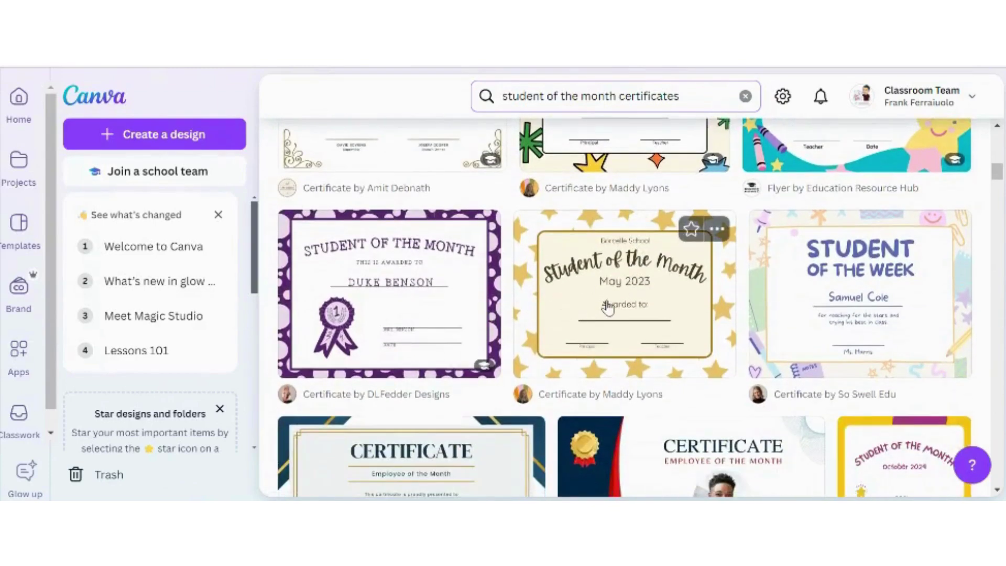
{"action": "scroll", "coordinate": [607, 308], "scroll_direction": "up", "scroll_amount": 3}
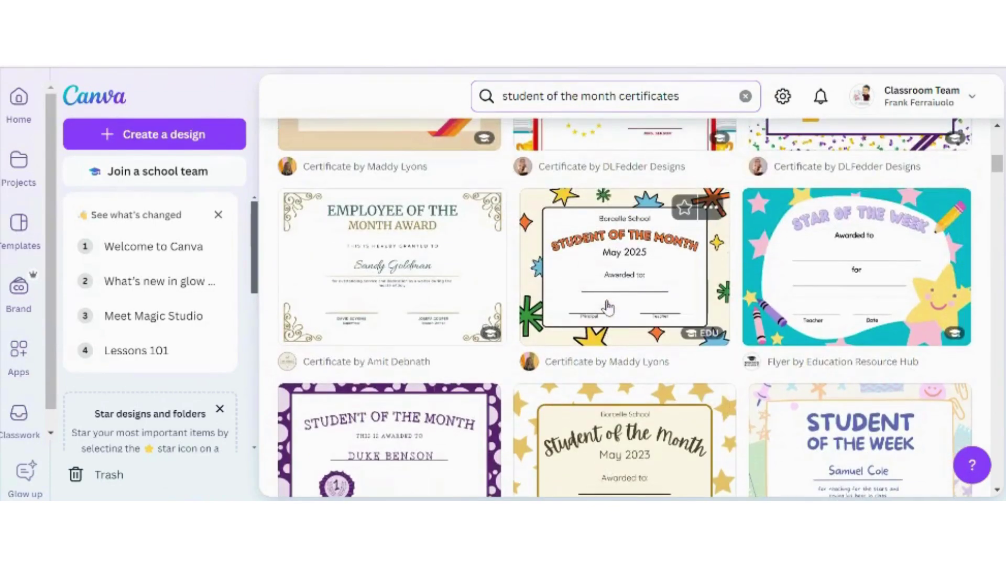
{"action": "left_click", "coordinate": [826, 267]}
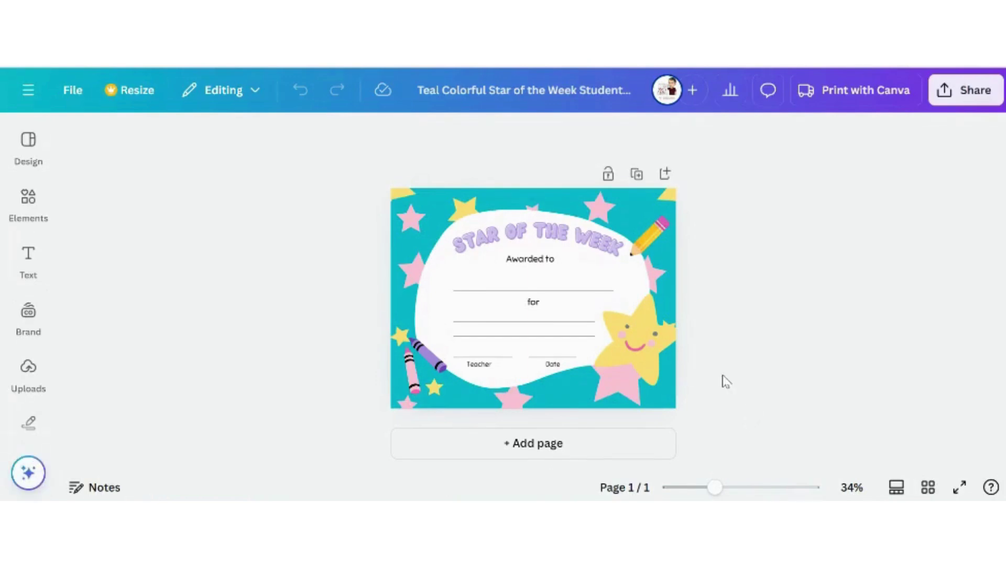
- Add a 'Your paragraph text' box and move it onto the Awarded to line
{"action": "left_click", "coordinate": [30, 256]}
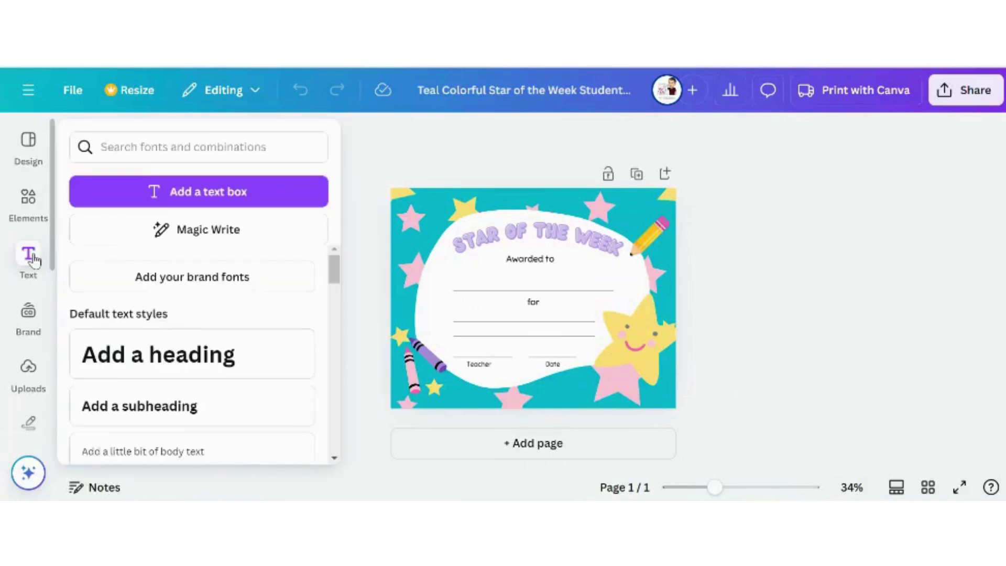
{"action": "left_click", "coordinate": [223, 188]}
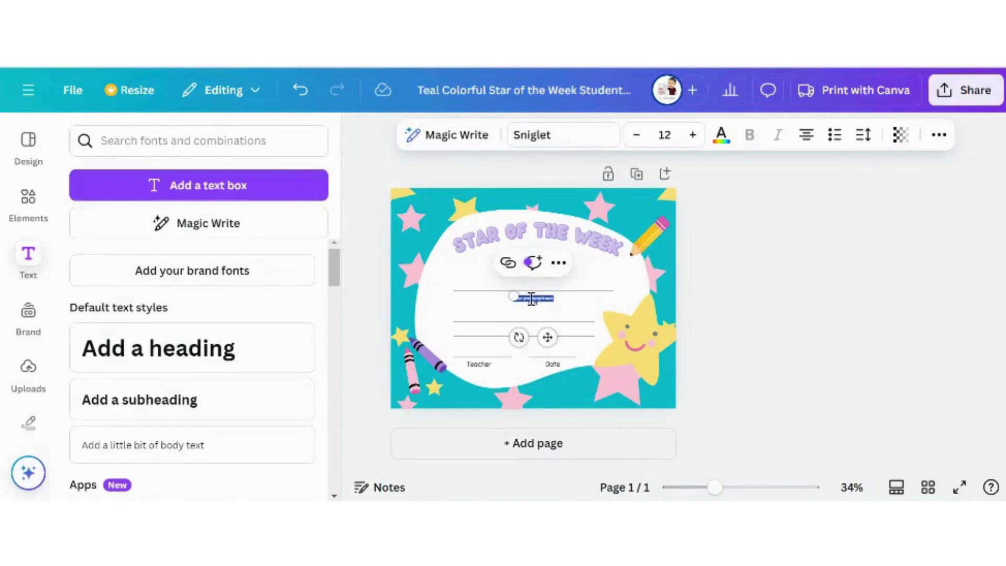
{"action": "left_click", "coordinate": [716, 321]}
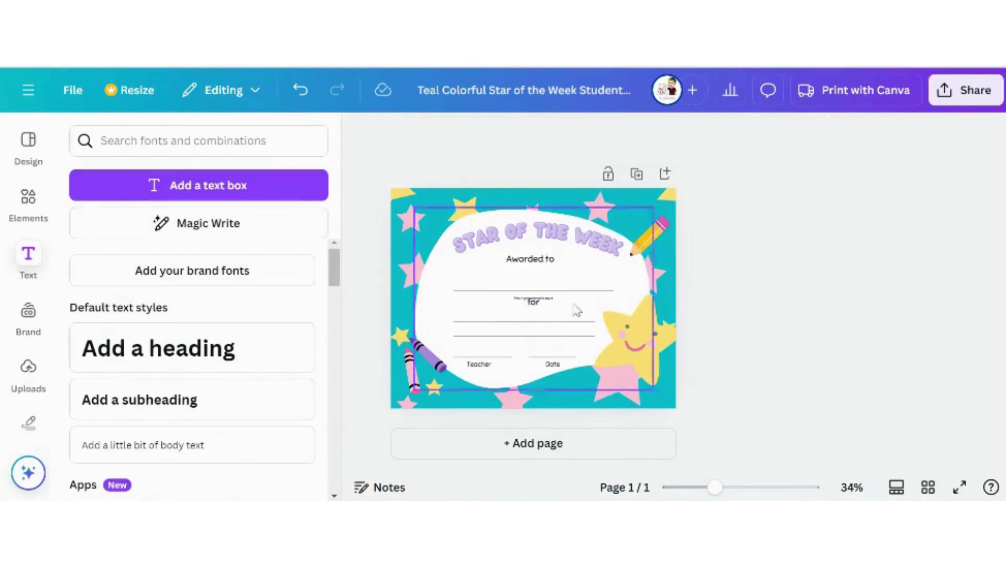
{"action": "left_click", "coordinate": [521, 297]}
{"action": "left_click_drag", "start_coordinate": [521, 298], "coordinate": [448, 270]}
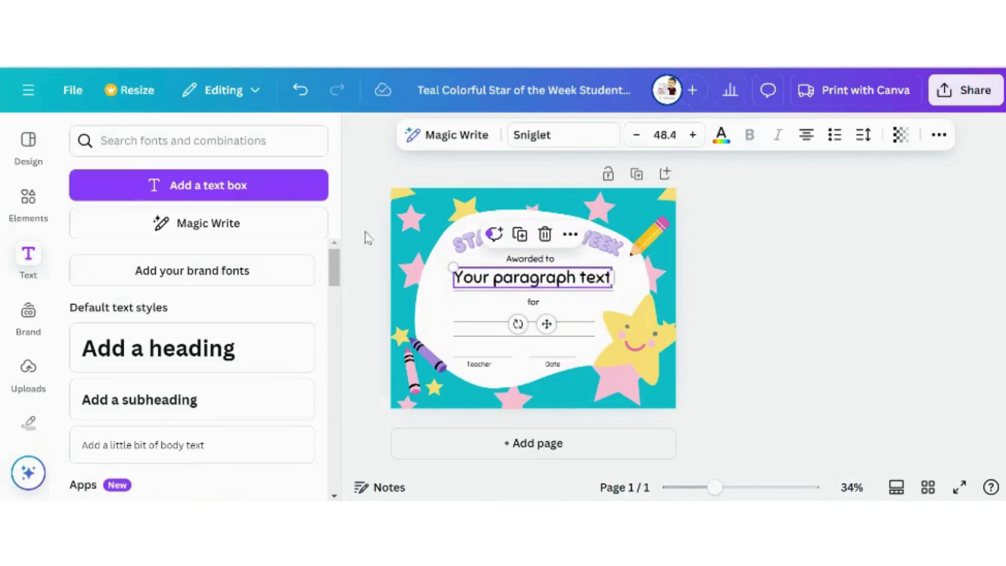
- Add a second text box, widen it and position it near the Teacher and Date lines
{"action": "left_click", "coordinate": [231, 185]}
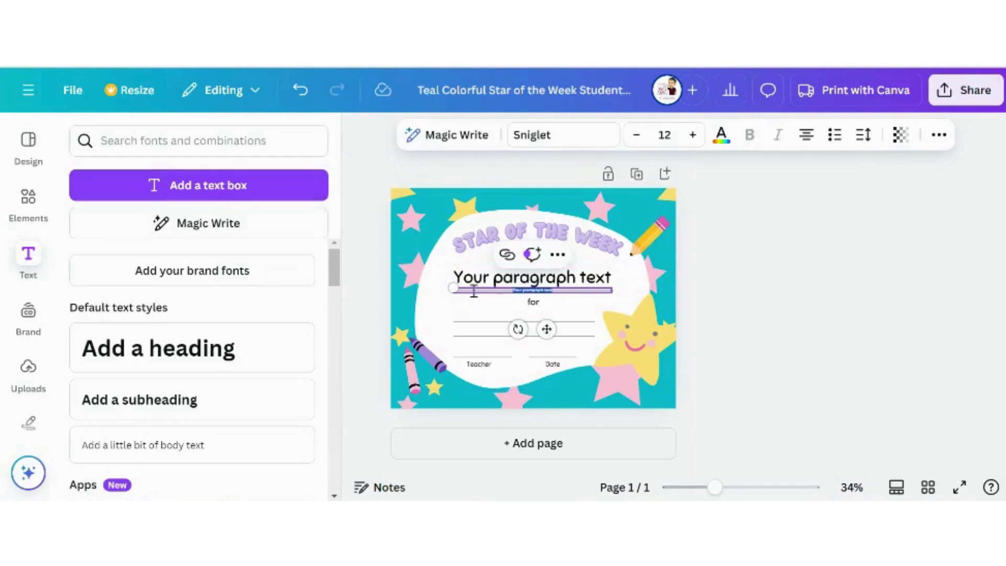
{"action": "left_click", "coordinate": [770, 331]}
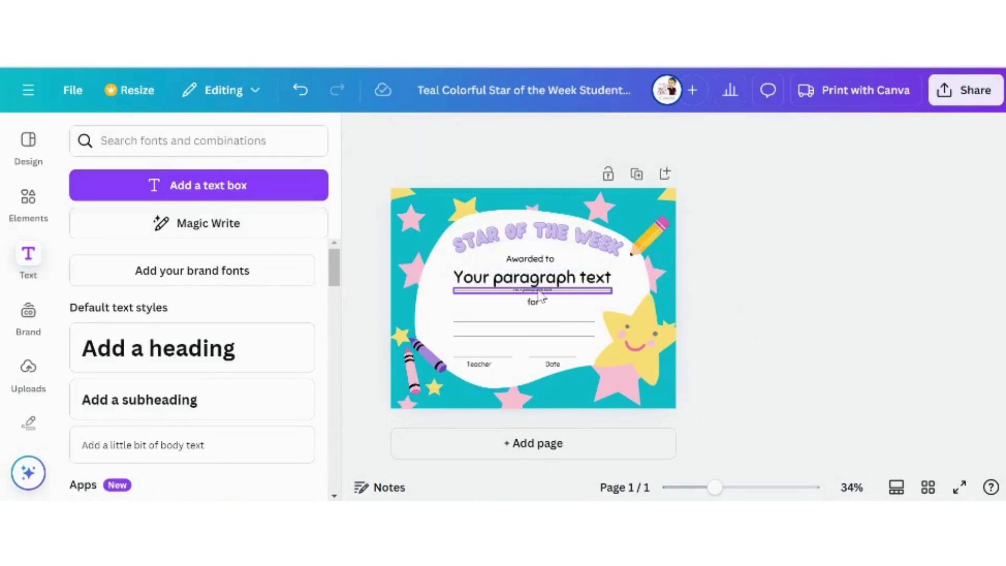
{"action": "left_click_drag", "start_coordinate": [542, 296], "coordinate": [562, 351]}
{"action": "left_click_drag", "start_coordinate": [487, 343], "coordinate": [441, 343]}
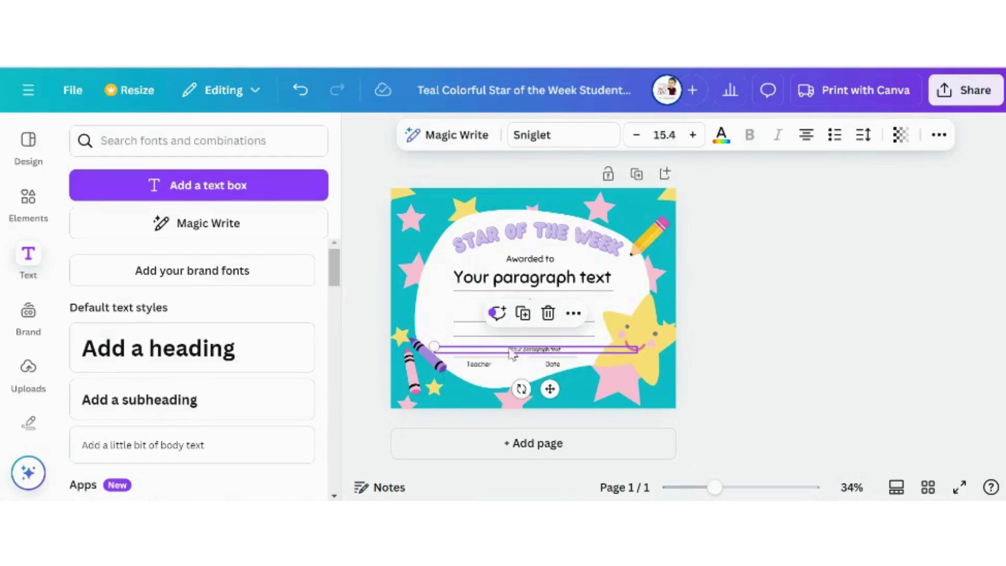
{"action": "mouse_move", "coordinate": [512, 354]}
{"action": "left_mouse_down"}
{"action": "mouse_move", "coordinate": [545, 341]}
{"action": "mouse_move", "coordinate": [521, 350]}
{"action": "left_mouse_up"}
- Raise the second box's font size to 29.4 and place it just above the Date line
{"action": "left_click", "coordinate": [692, 135]}
{"action": "left_click", "coordinate": [692, 135]}
{"action": "left_click", "coordinate": [692, 135]}
{"action": "double_click", "coordinate": [693, 135]}
{"action": "left_click", "coordinate": [693, 135]}
{"action": "double_click", "coordinate": [693, 135]}
{"action": "left_click", "coordinate": [693, 135]}
{"action": "double_click", "coordinate": [693, 134]}
{"action": "double_click", "coordinate": [693, 135]}
{"action": "left_click", "coordinate": [692, 134]}
{"action": "left_click_drag", "start_coordinate": [486, 360], "coordinate": [500, 349]}
- Add a third text box and move it onto the Teacher line
{"action": "left_click", "coordinate": [857, 346]}
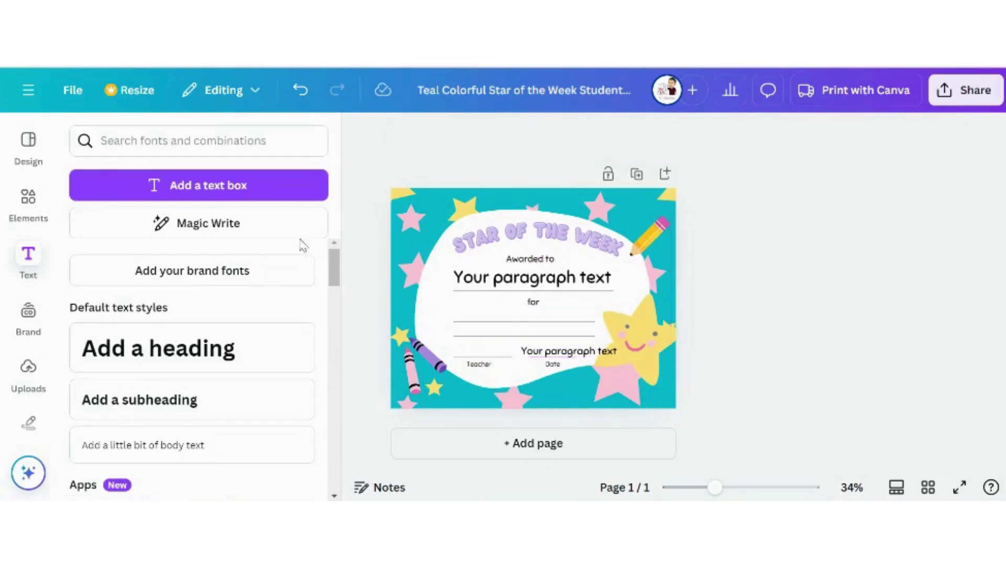
{"action": "left_click", "coordinate": [193, 195]}
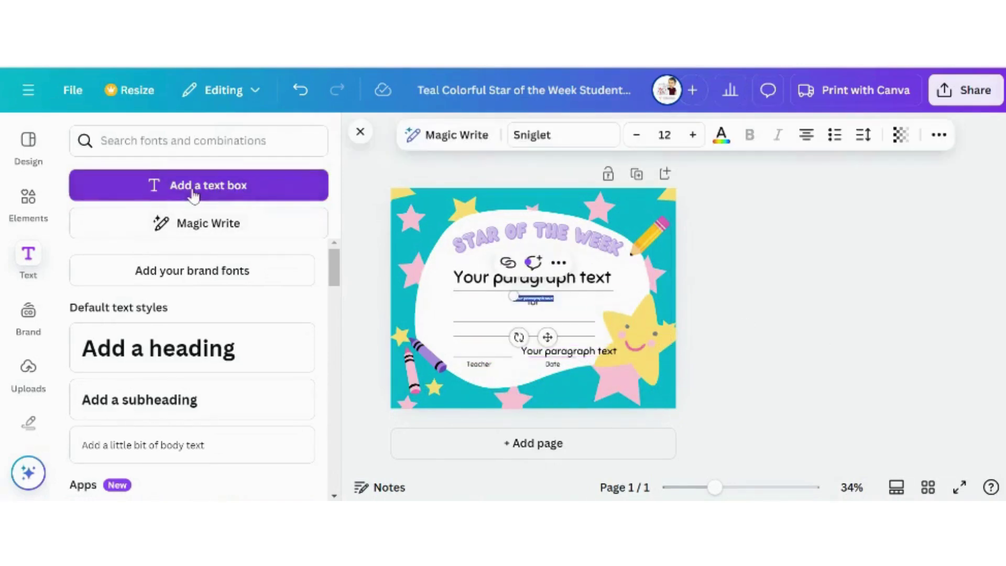
{"action": "double_click", "coordinate": [530, 297]}
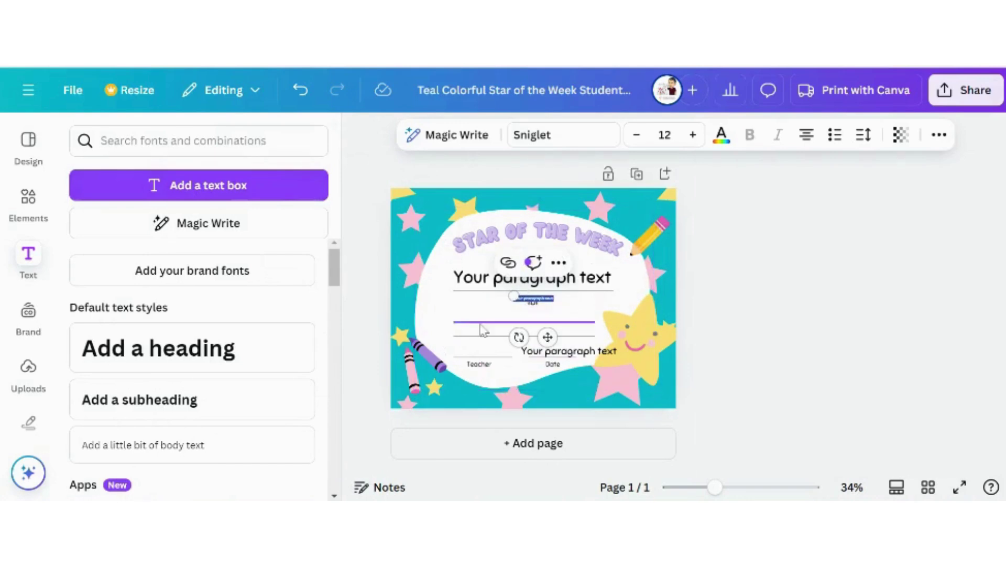
{"action": "left_click", "coordinate": [379, 287]}
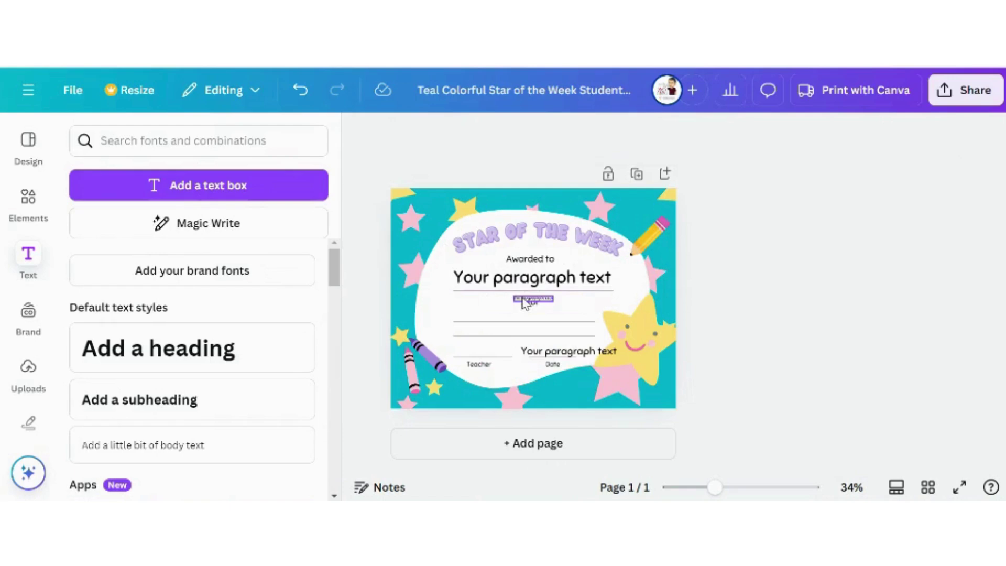
{"action": "left_click_drag", "start_coordinate": [517, 299], "coordinate": [473, 349]}
{"action": "left_click", "coordinate": [764, 314]}
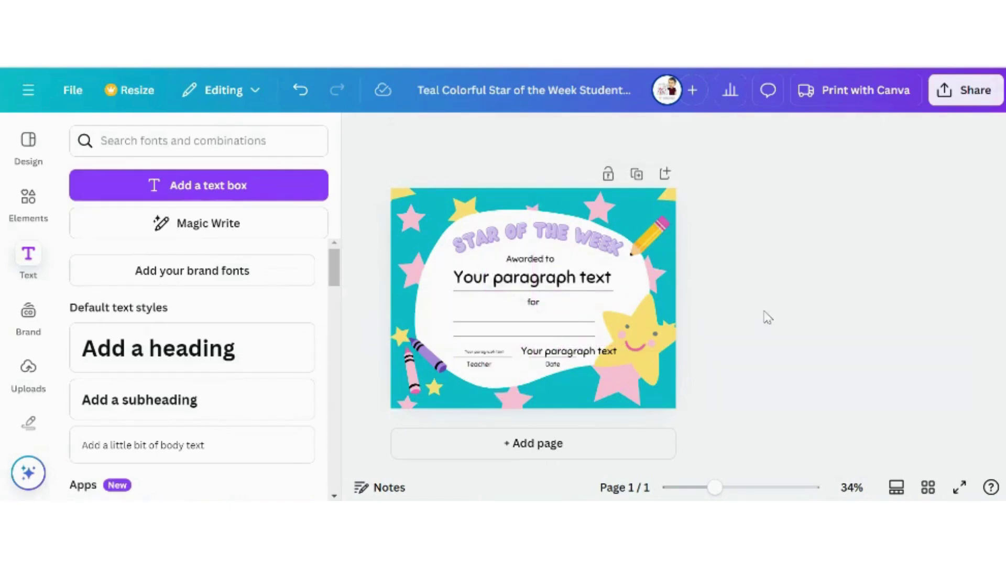
{"action": "left_click", "coordinate": [499, 354]}
- Increase the Teacher-line text box's font size to 19
{"action": "left_click", "coordinate": [693, 136]}
{"action": "left_click", "coordinate": [693, 135]}
{"action": "left_click", "coordinate": [693, 135]}
{"action": "left_click", "coordinate": [693, 135]}
{"action": "left_click", "coordinate": [693, 135]}
{"action": "left_click", "coordinate": [693, 135]}
{"action": "left_click", "coordinate": [803, 394]}
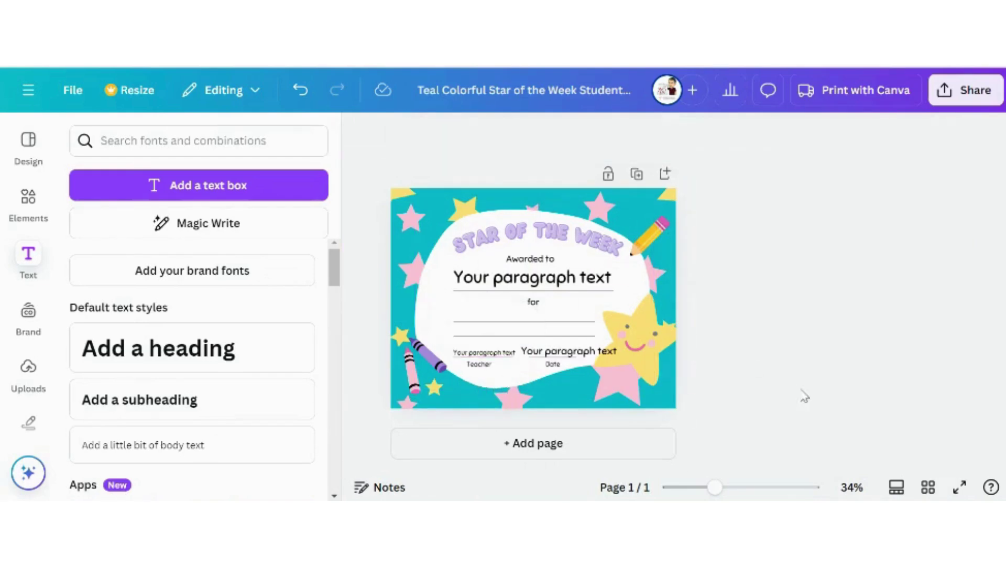
- Replace the Teacher-line placeholder with the teacher's name
{"action": "left_click", "coordinate": [474, 353]}
{"action": "left_click", "coordinate": [474, 353]}
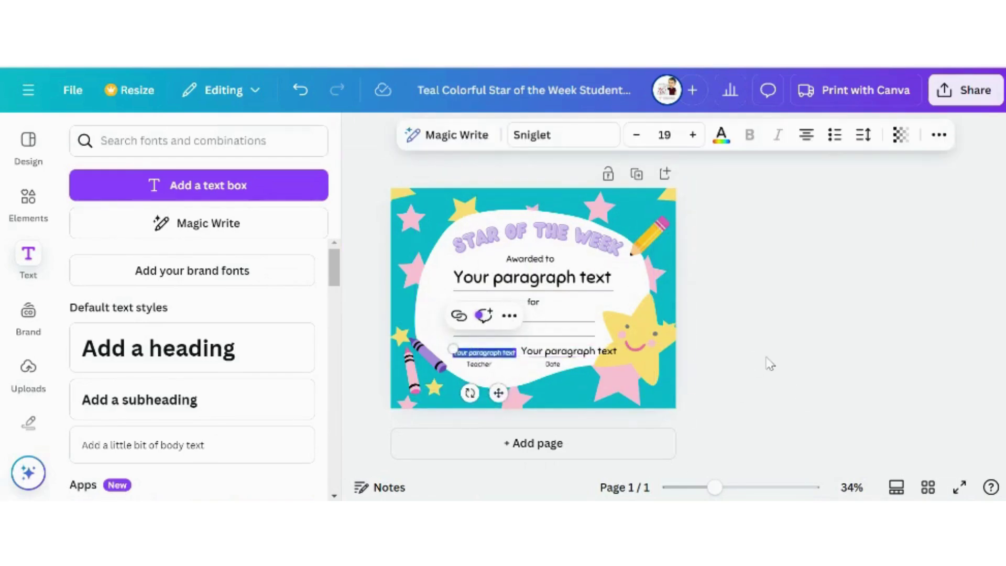
{"action": "key", "text": "BackSpace"}
{"action": "type", "text": "Mr. Ferraiuolo"}
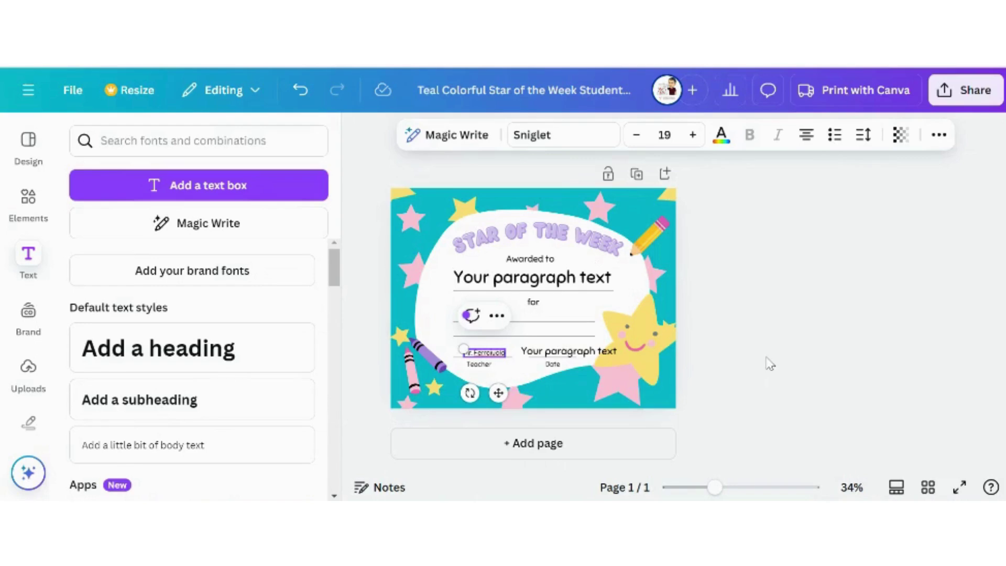
{"action": "left_click", "coordinate": [740, 311]}
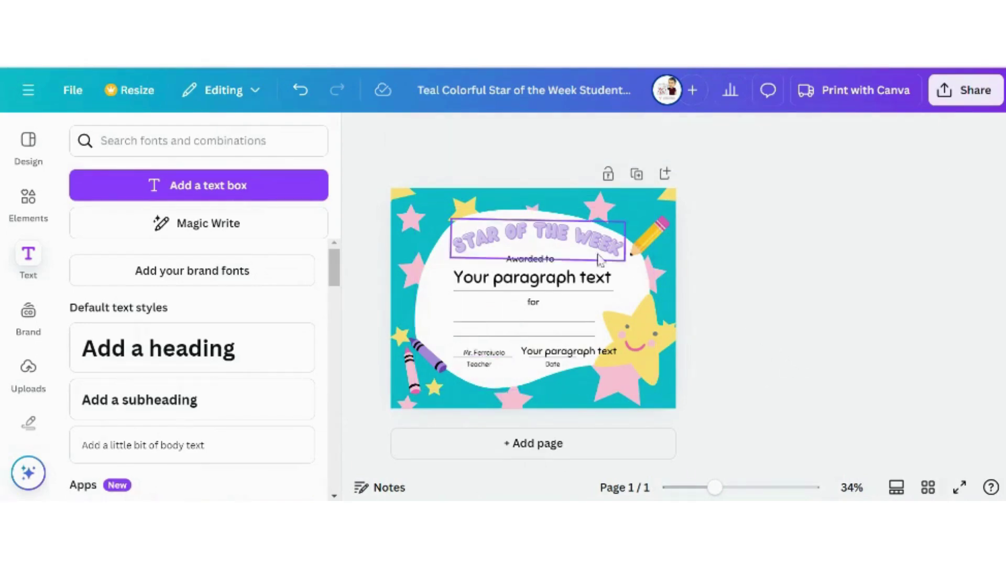
- Replace WEEK with MONTH so the heading reads 'STAR OF THE MONTH'
{"action": "double_click", "coordinate": [561, 240]}
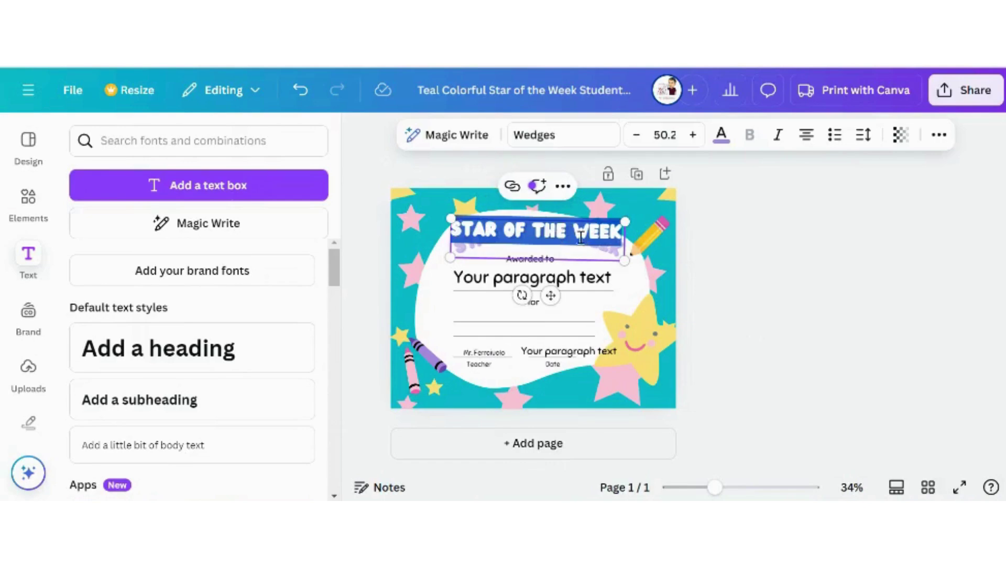
{"action": "left_click", "coordinate": [580, 233]}
{"action": "left_click_drag", "start_coordinate": [574, 234], "coordinate": [620, 233]}
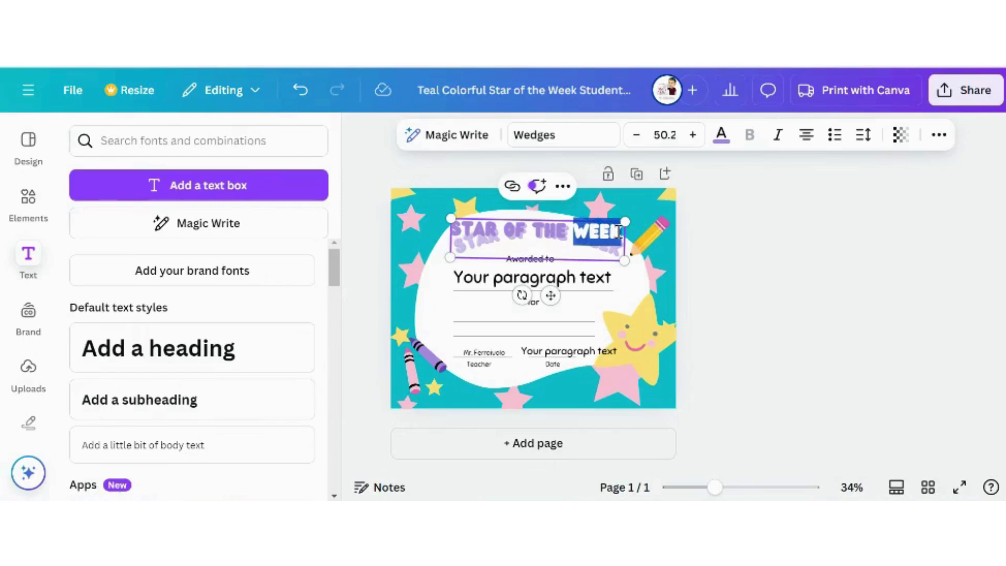
{"action": "type", "text": "MONTH"}
{"action": "left_click", "coordinate": [773, 305]}
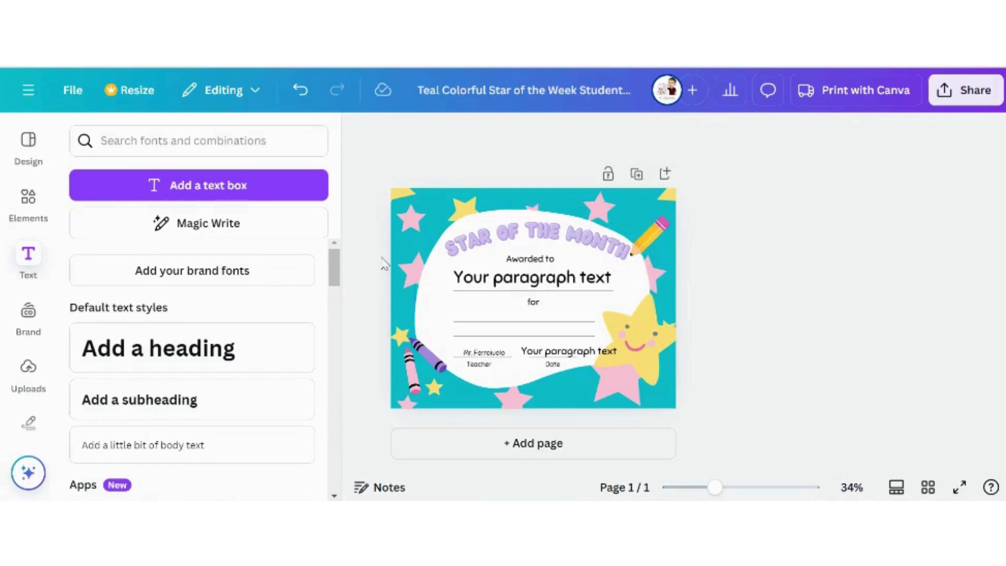
{"action": "scroll", "coordinate": [23, 384], "scroll_direction": "down", "scroll_amount": 3}
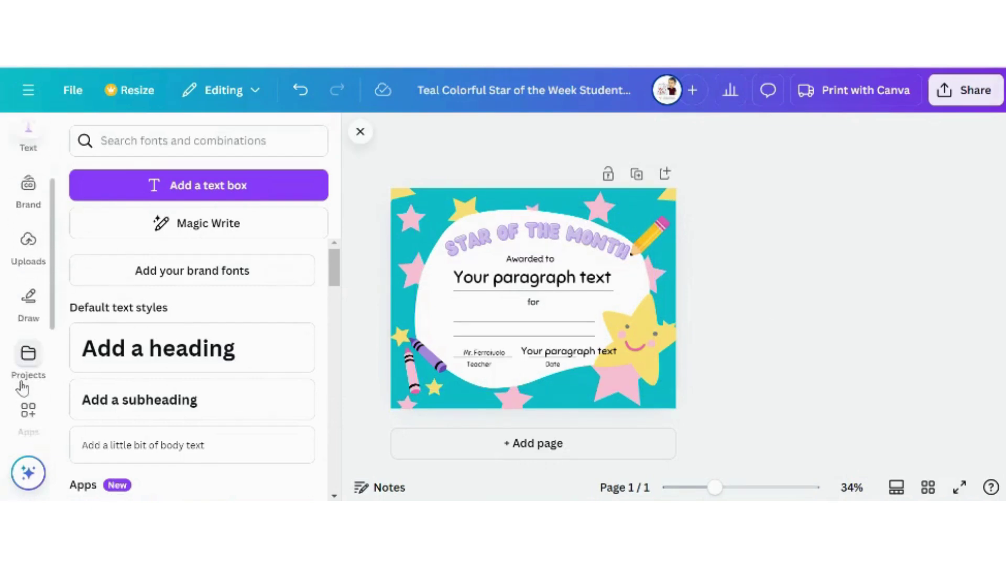
{"action": "scroll", "coordinate": [22, 387], "scroll_direction": "down", "scroll_amount": 3}
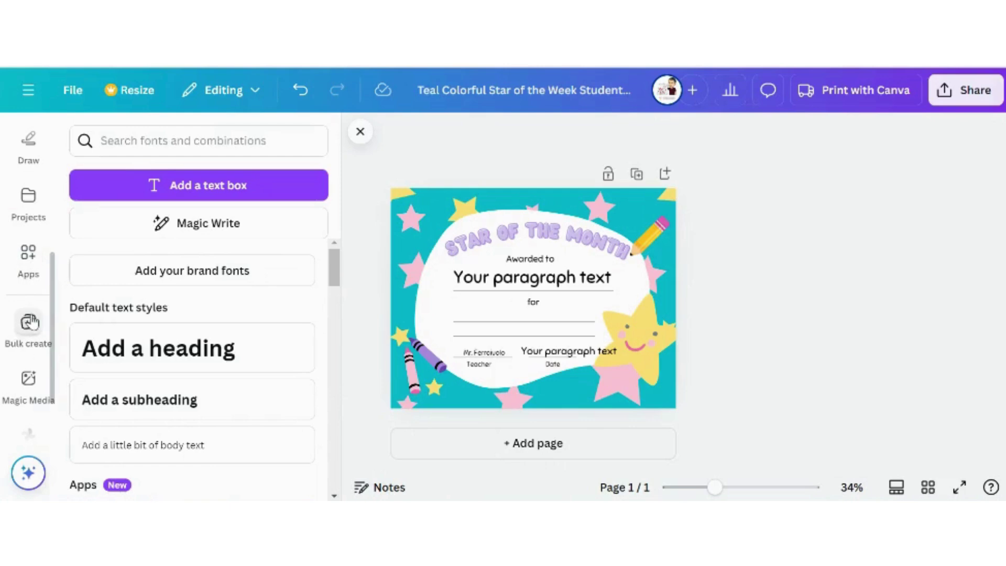
- Search Canva apps for 'bulk create'
{"action": "left_click", "coordinate": [30, 256]}
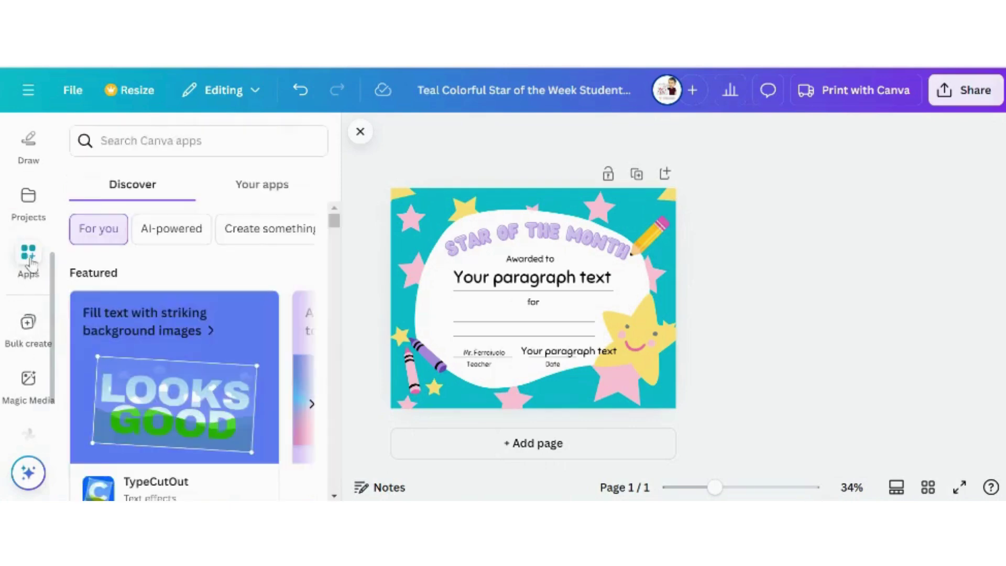
{"action": "left_click", "coordinate": [156, 152]}
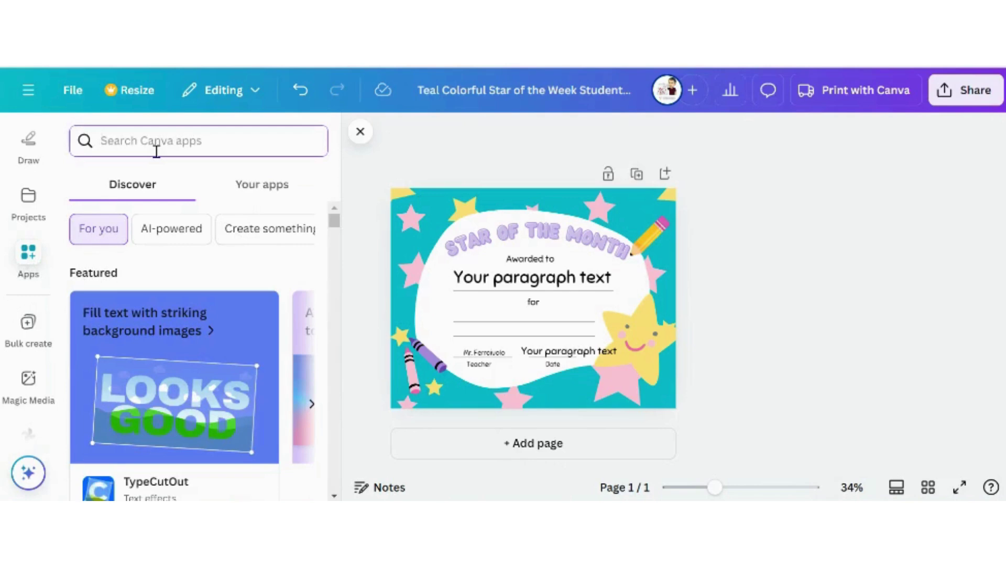
{"action": "type", "text": "bulk c"}
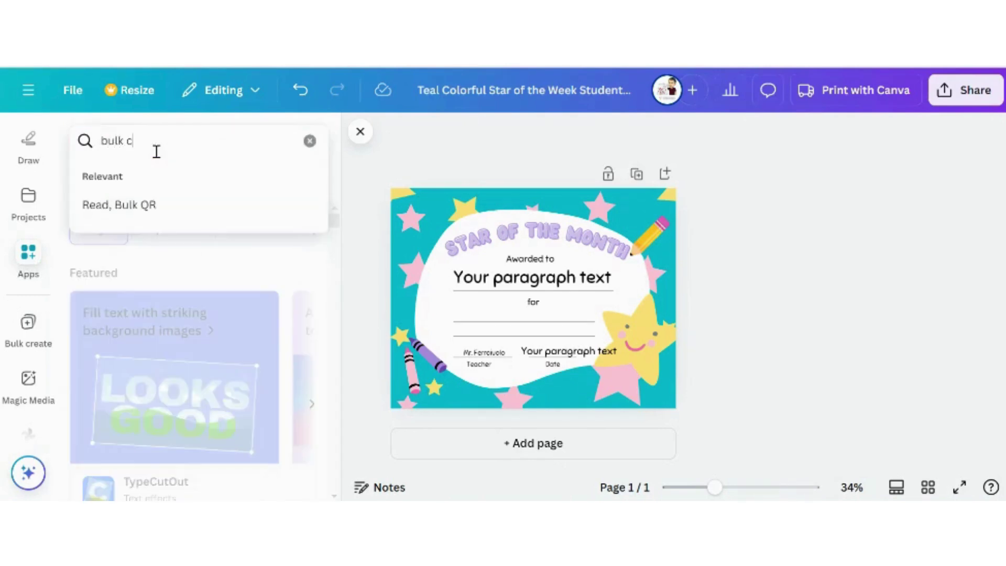
{"action": "type", "text": "re"}
{"action": "key", "text": "BackSpace"}
{"action": "type", "text": "rea"}
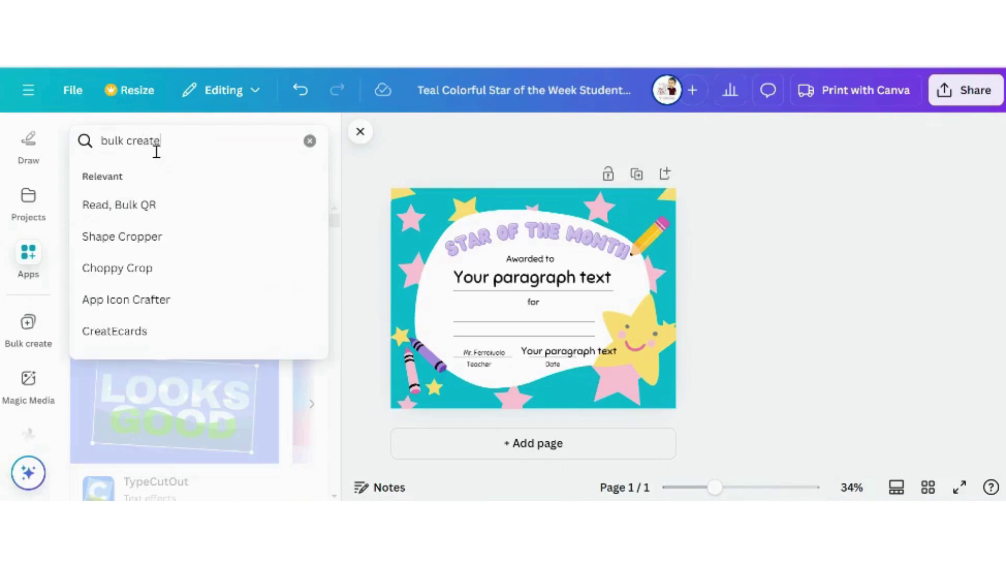
{"action": "type", "text": "te"}
{"action": "key", "text": "Return"}
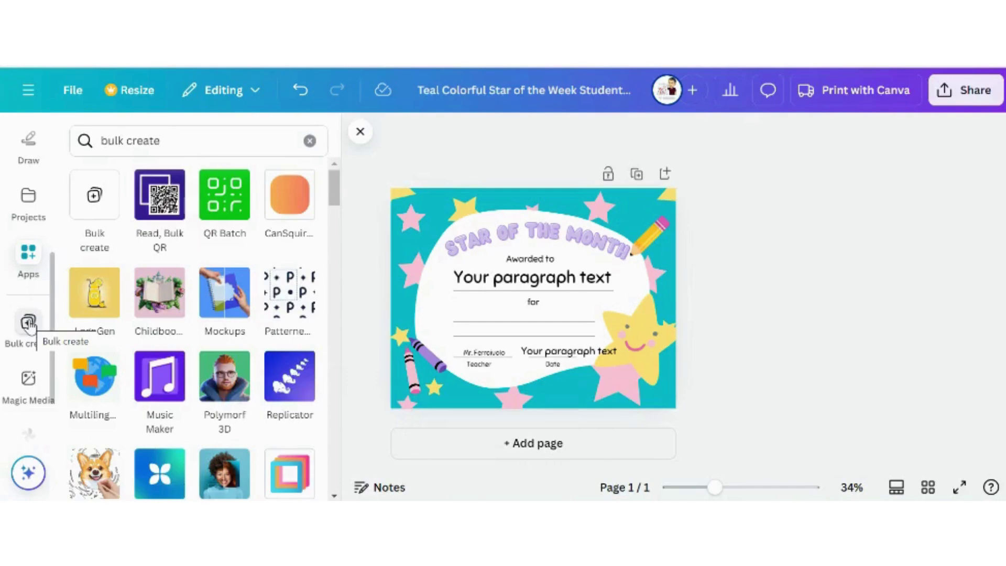
- Open the Bulk create app from the left sidebar
{"action": "left_click", "coordinate": [29, 324]}
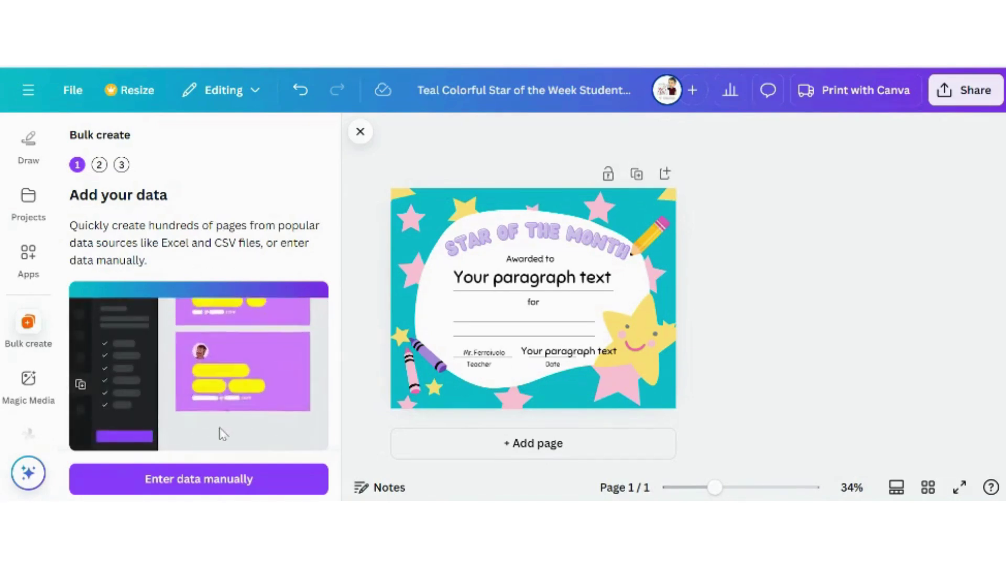
- Choose manual data entry and fill rows 1–2 with student names and September, October
{"action": "left_click", "coordinate": [184, 480]}
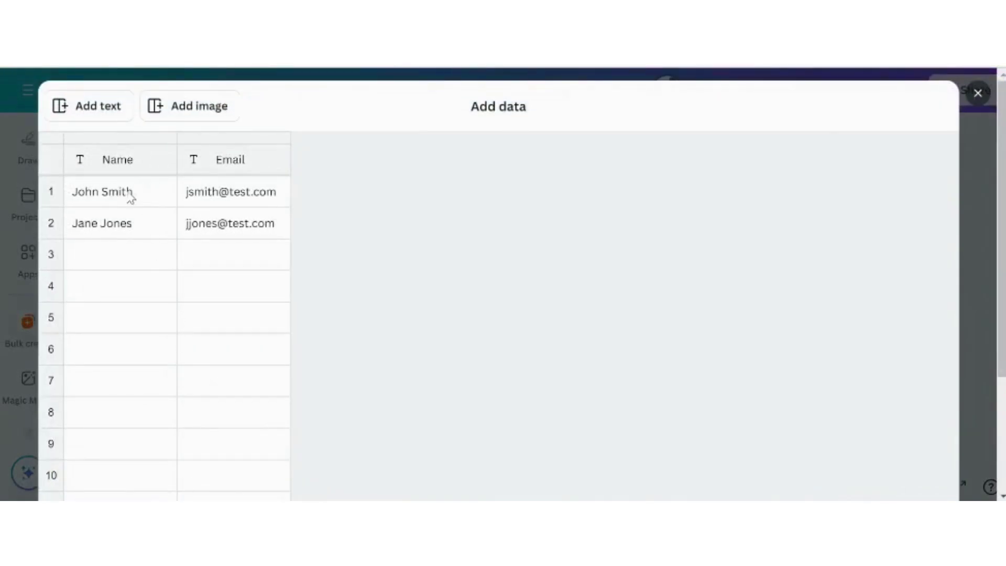
{"action": "left_click", "coordinate": [100, 193]}
{"action": "key", "text": "BackSpace"}
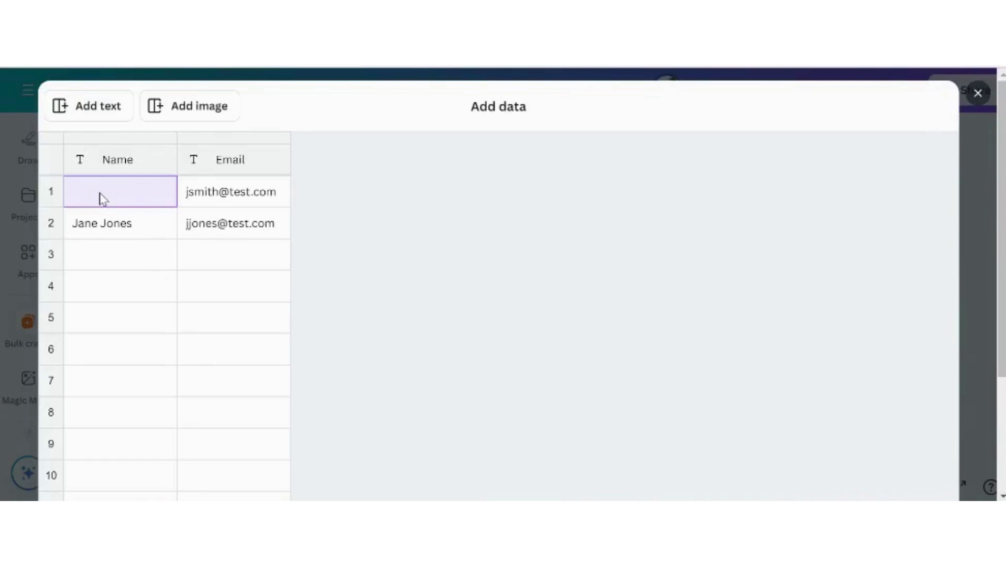
{"action": "type", "text": "Frank"}
{"action": "key", "text": "Tab"}
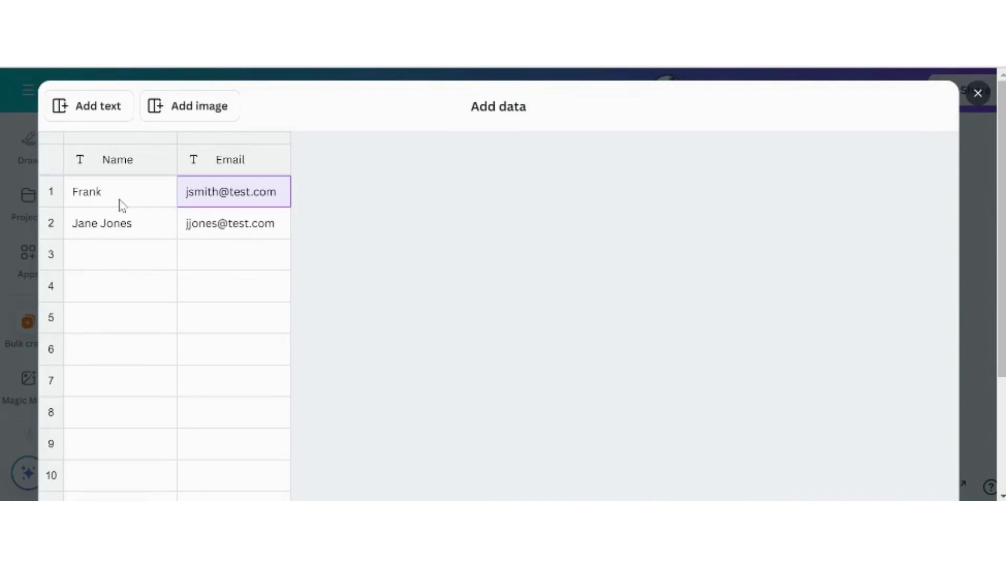
{"action": "type", "text": "Sept"}
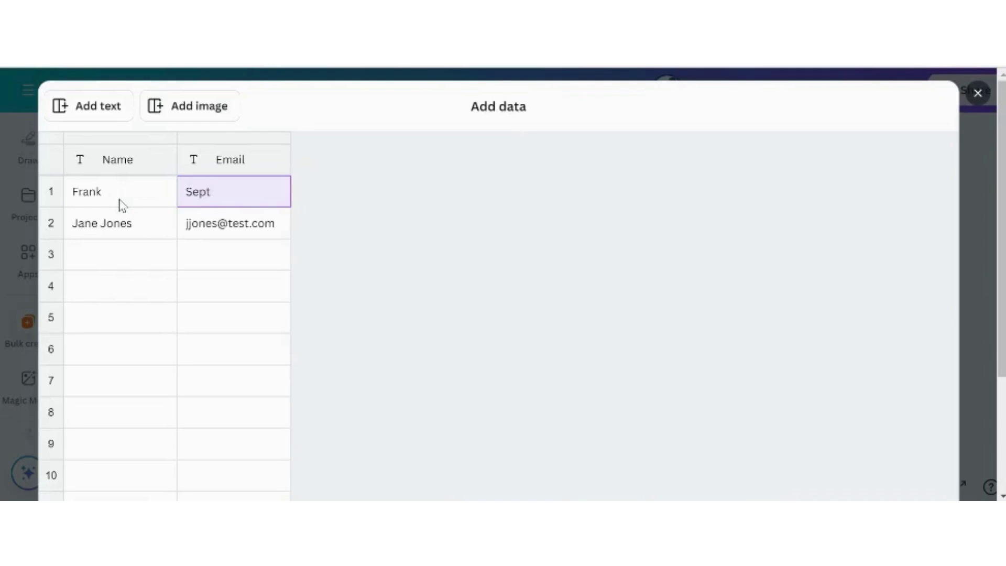
{"action": "type", "text": "hember"}
{"action": "left_click", "coordinate": [105, 227]}
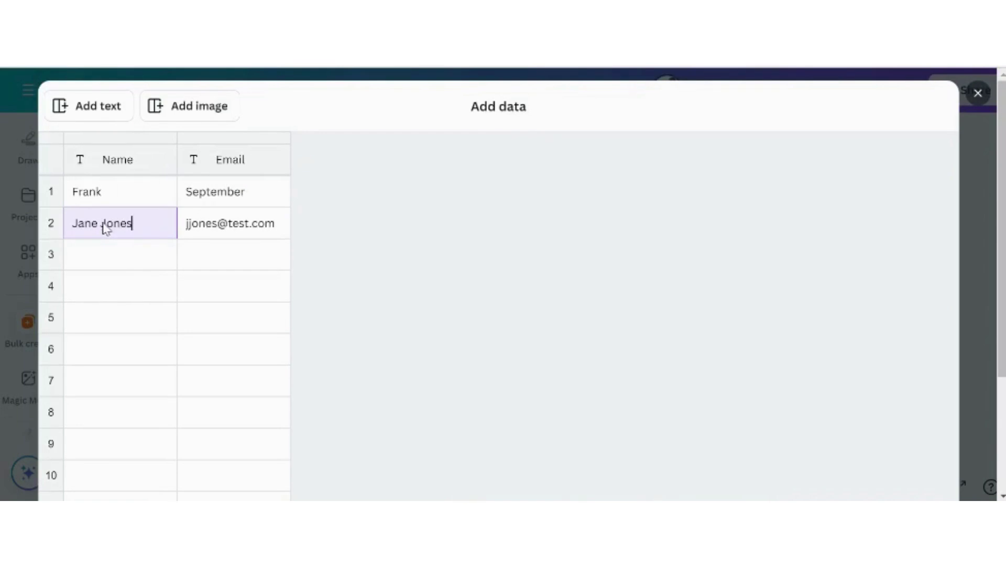
{"action": "key", "text": "BackSpace"}
{"action": "key", "text": "BackSpace"}
{"action": "key", "text": "BackSpace"}
{"action": "left_click", "coordinate": [216, 234]}
{"action": "key", "text": "ctrl+a"}
{"action": "key", "text": "BackSpace"}
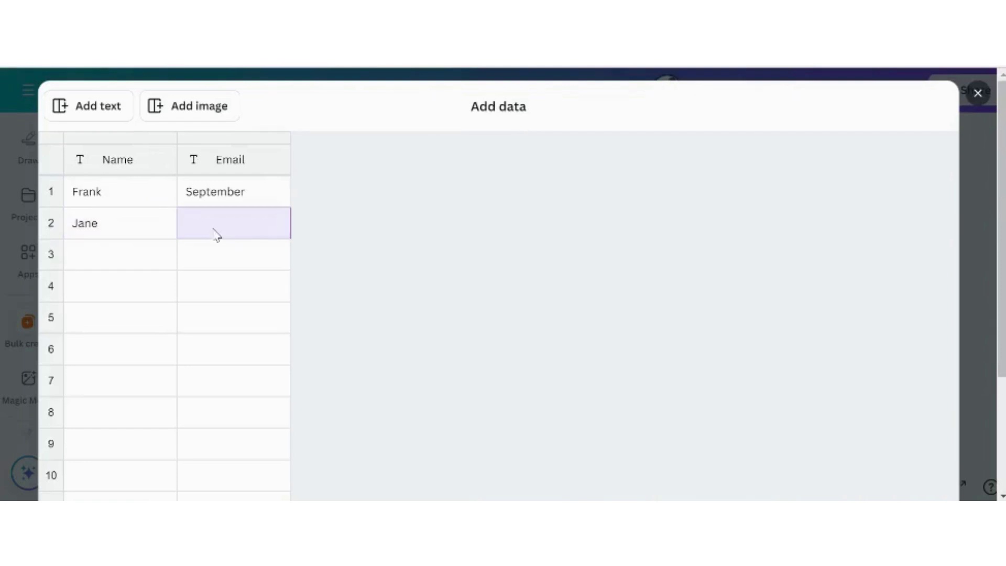
{"action": "type", "text": "October"}
- Fill rows 3–4 with student names paired with November and December
{"action": "left_click", "coordinate": [122, 256]}
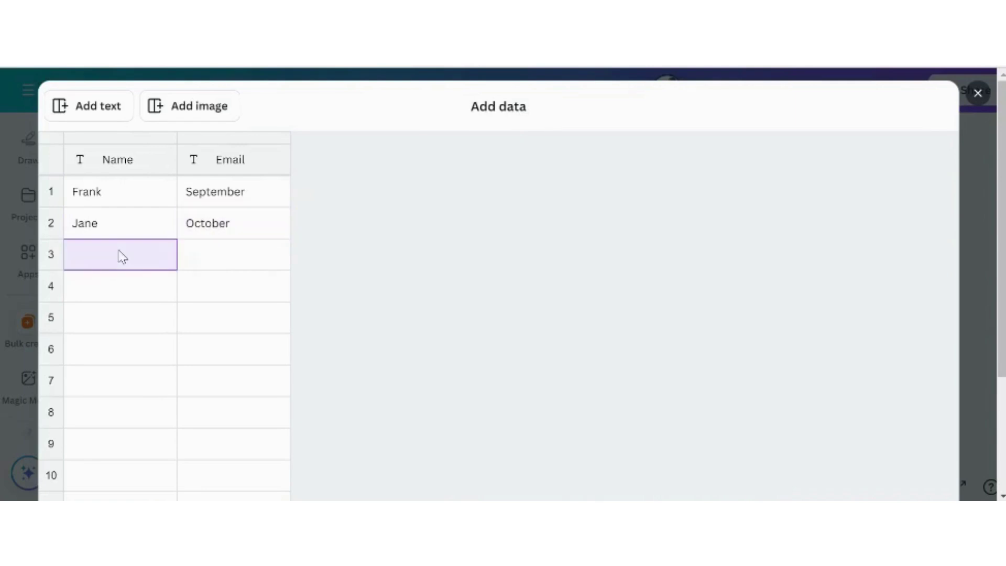
{"action": "type", "text": "t"}
{"action": "key", "text": "BackSpace"}
{"action": "type", "text": "Steven"}
{"action": "left_click", "coordinate": [209, 259]}
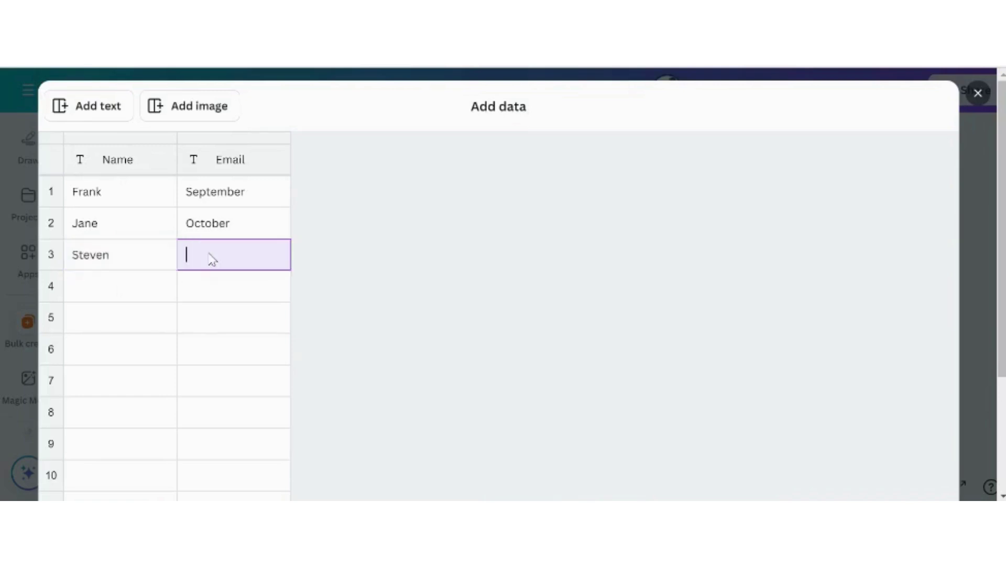
{"action": "type", "text": "November"}
{"action": "left_click", "coordinate": [110, 295]}
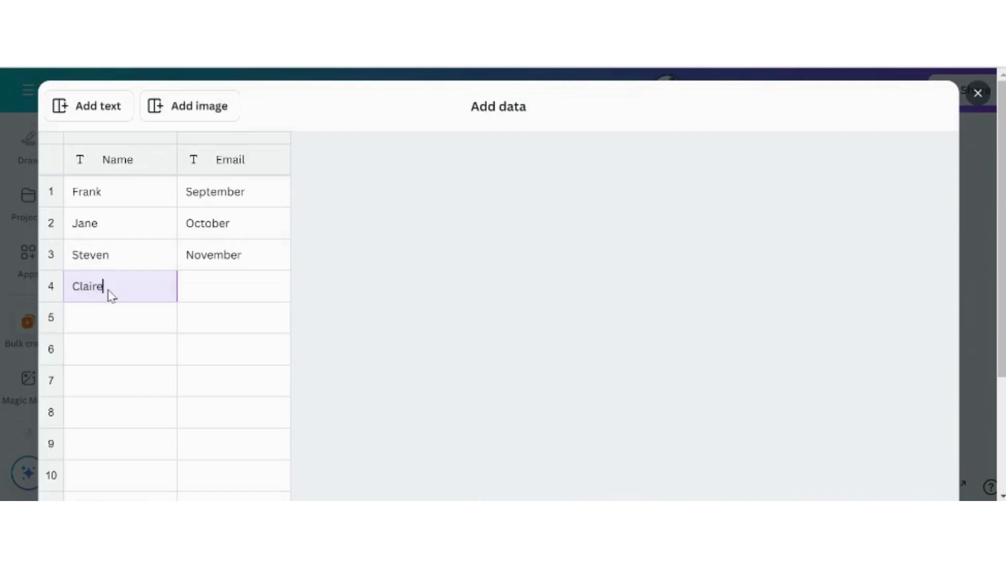
{"action": "left_click", "coordinate": [216, 283]}
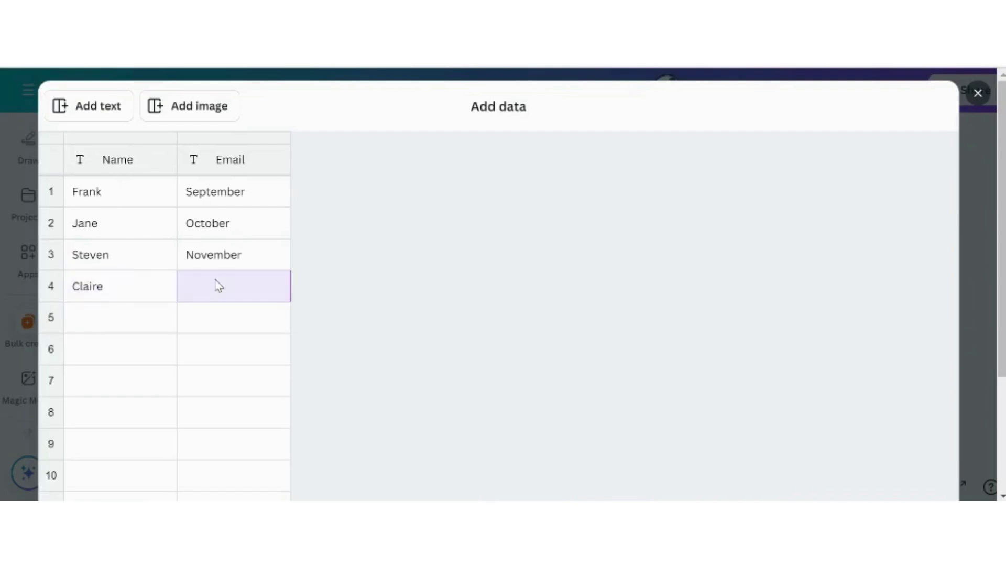
{"action": "type", "text": "December"}
- Rename the Email column header to 'Month'
{"action": "left_click", "coordinate": [105, 323]}
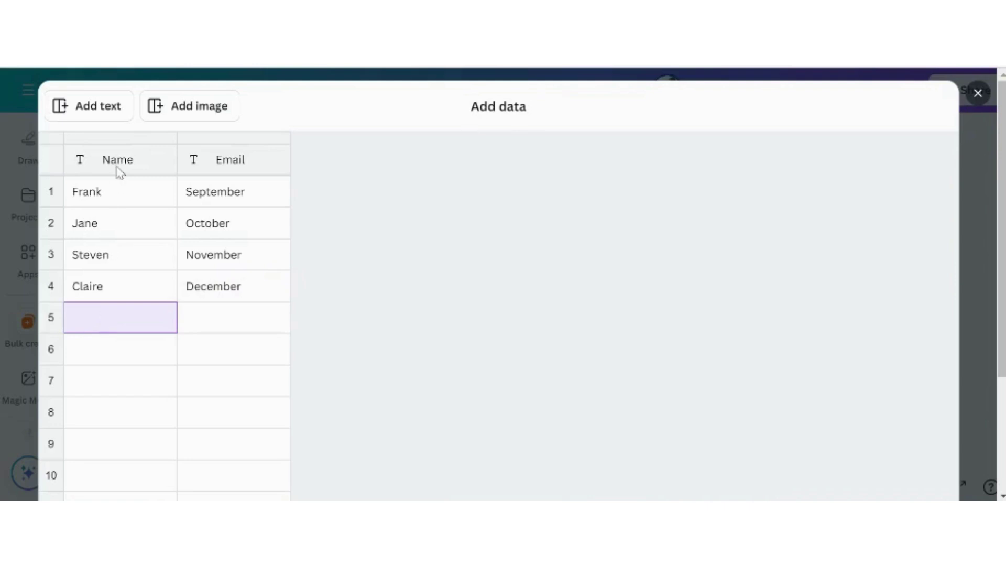
{"action": "left_click", "coordinate": [240, 163]}
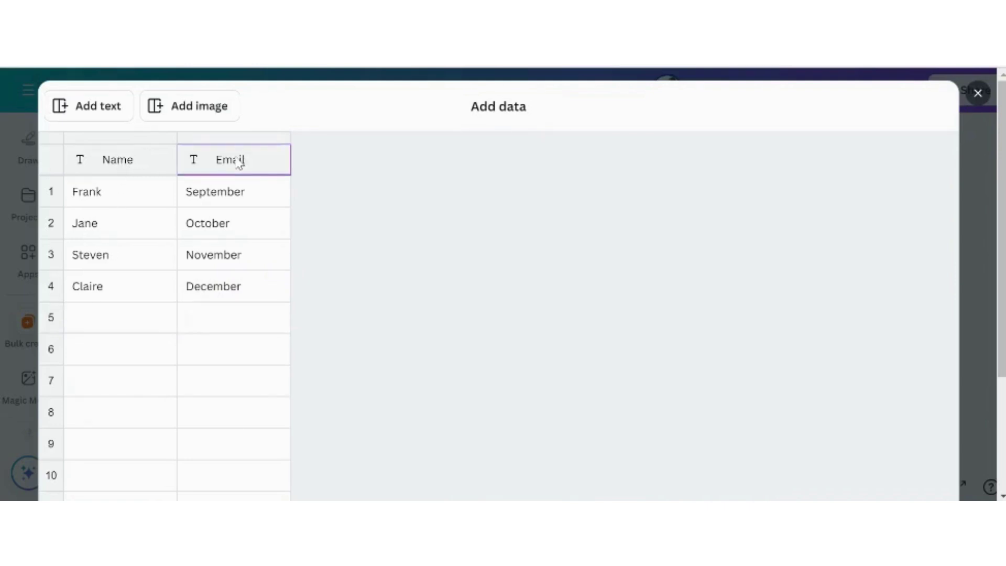
{"action": "key", "text": "BackSpace"}
{"action": "key", "text": "BackSpace"}
{"action": "key", "text": "BackSpace"}
{"action": "key", "text": "BackSpace"}
{"action": "key", "text": "BackSpace"}
{"action": "type", "text": "Month"}
{"action": "left_click", "coordinate": [87, 324]}
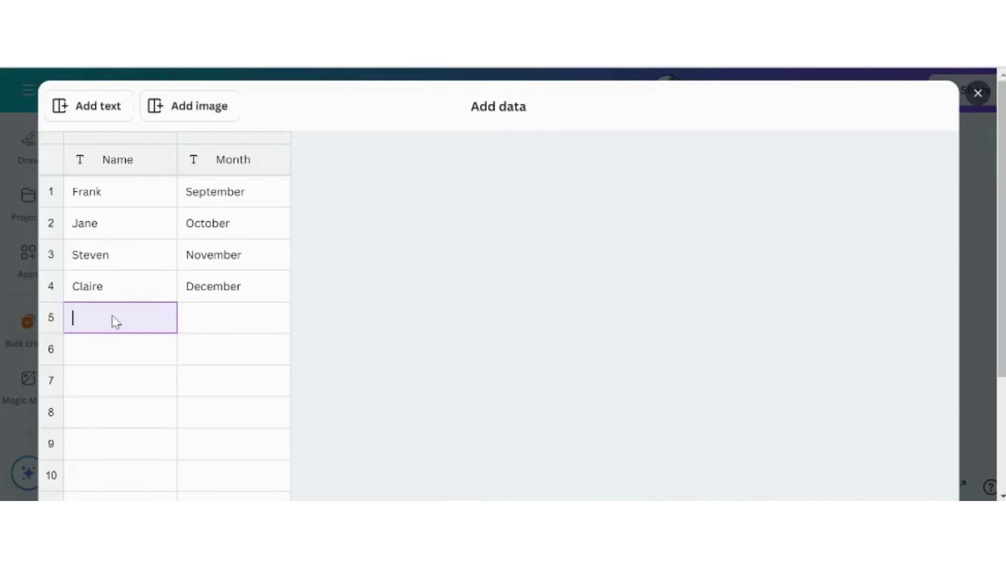
- Add a fifth student's name with January in row 5 and finish the data entry
{"action": "type", "text": "Lindsay"}
{"action": "left_click", "coordinate": [247, 318]}
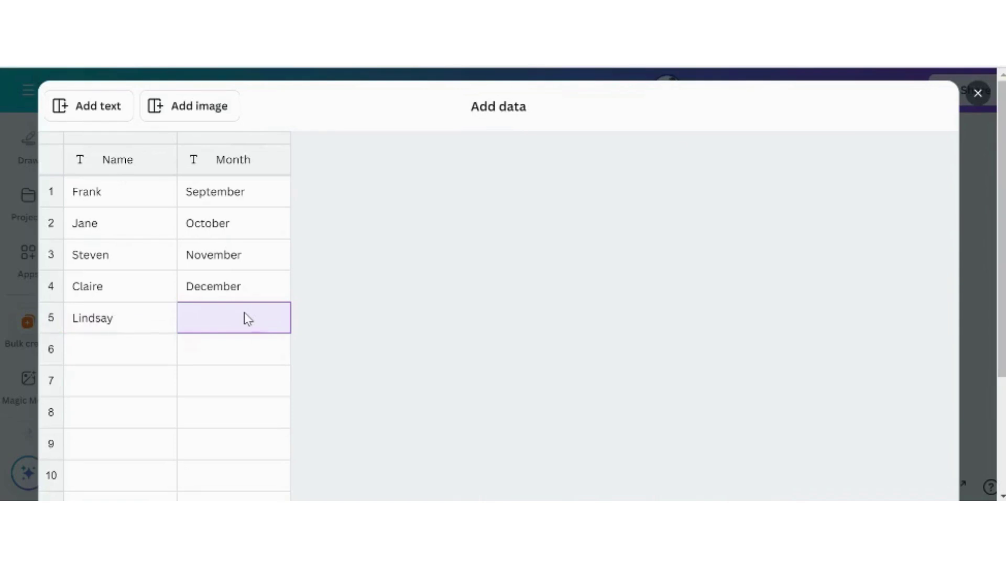
{"action": "type", "text": "January"}
{"action": "scroll", "coordinate": [356, 312], "scroll_direction": "down", "scroll_amount": 4}
{"action": "scroll", "coordinate": [357, 312], "scroll_direction": "up", "scroll_amount": 4}
{"action": "scroll", "coordinate": [449, 293], "scroll_direction": "down", "scroll_amount": 6}
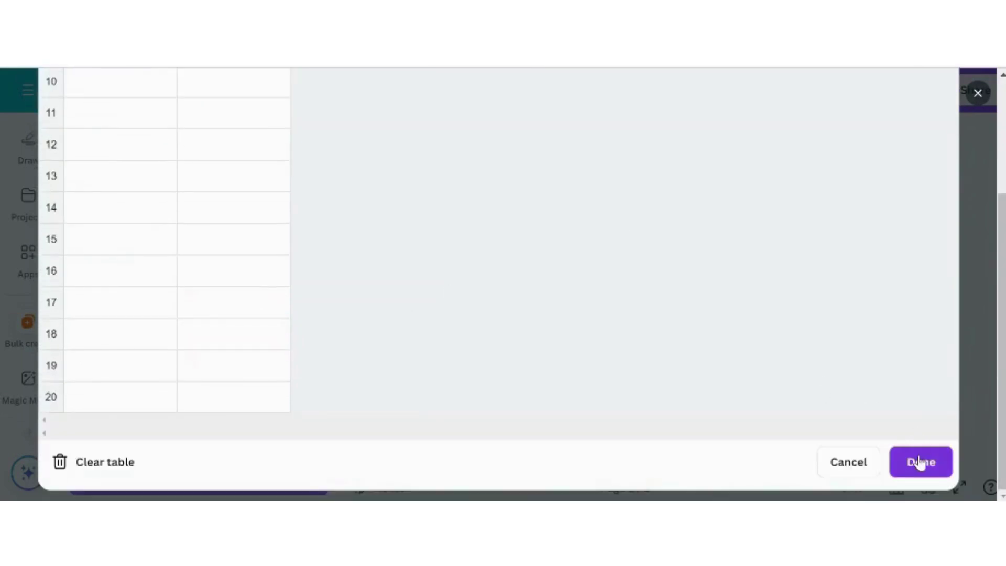
{"action": "left_click", "coordinate": [919, 462]}
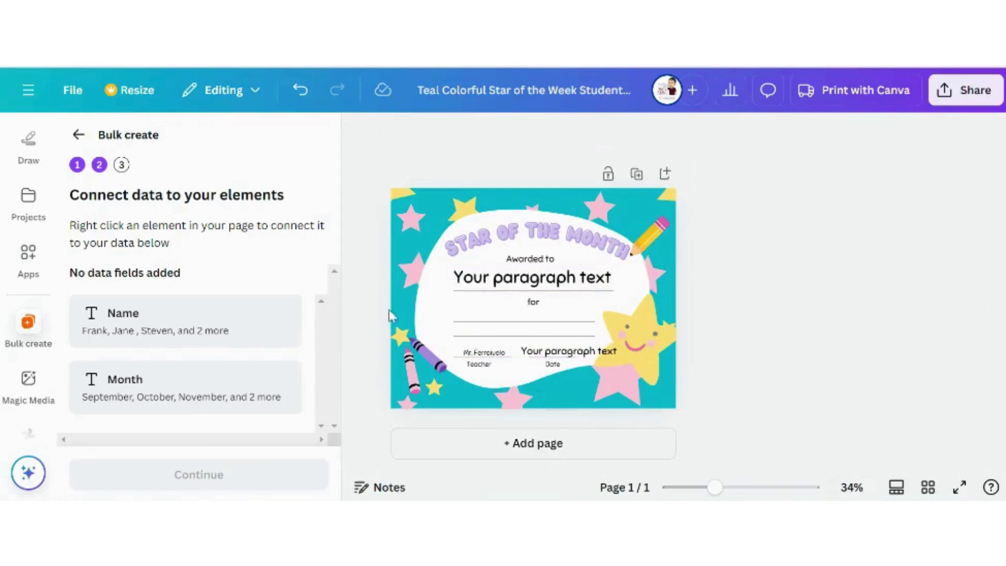
- Connect the 'Your paragraph text' placeholder under 'Awarded to' to the Name data field
{"action": "left_click", "coordinate": [519, 282]}
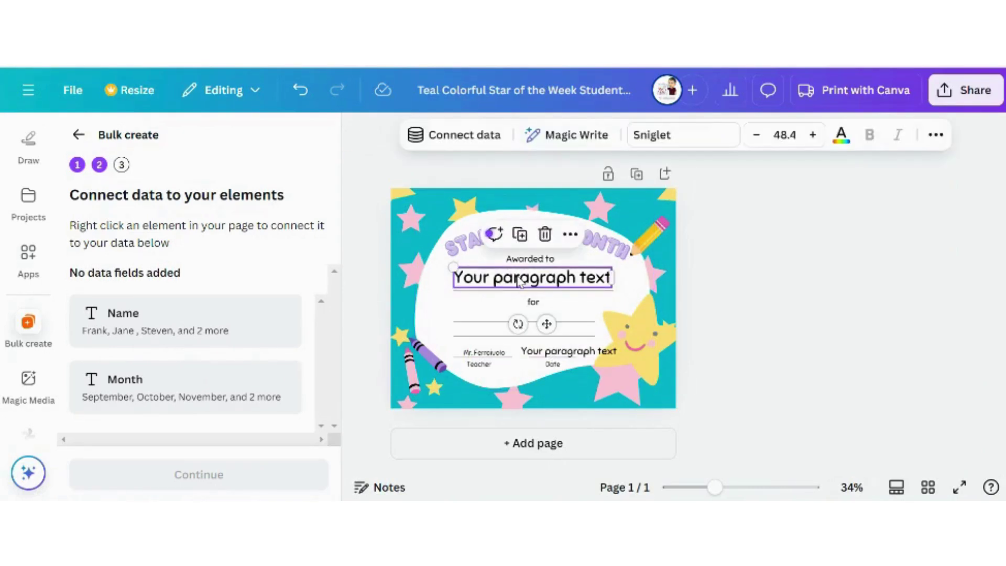
{"action": "left_click", "coordinate": [570, 235]}
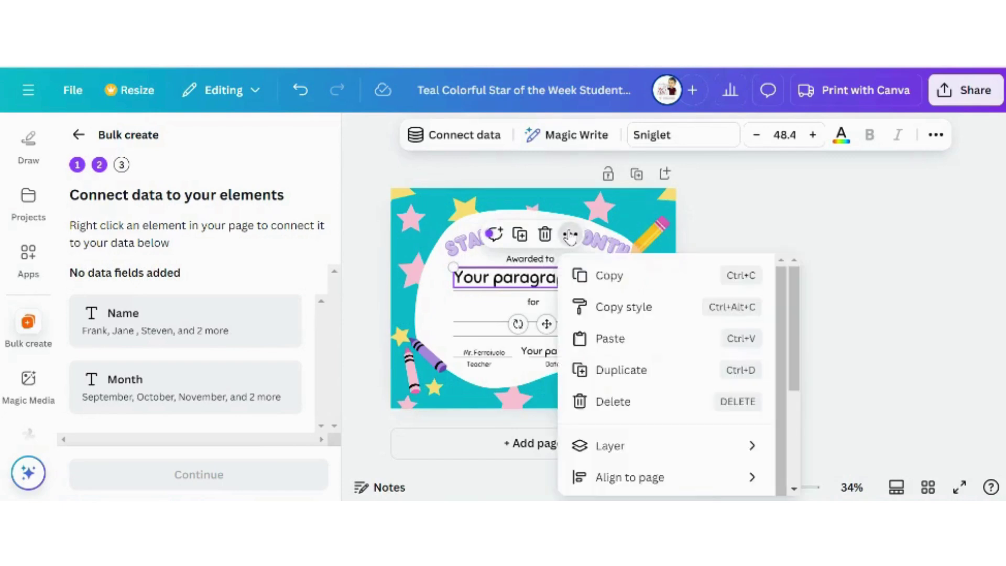
{"action": "scroll", "coordinate": [635, 340], "scroll_direction": "down", "scroll_amount": 3}
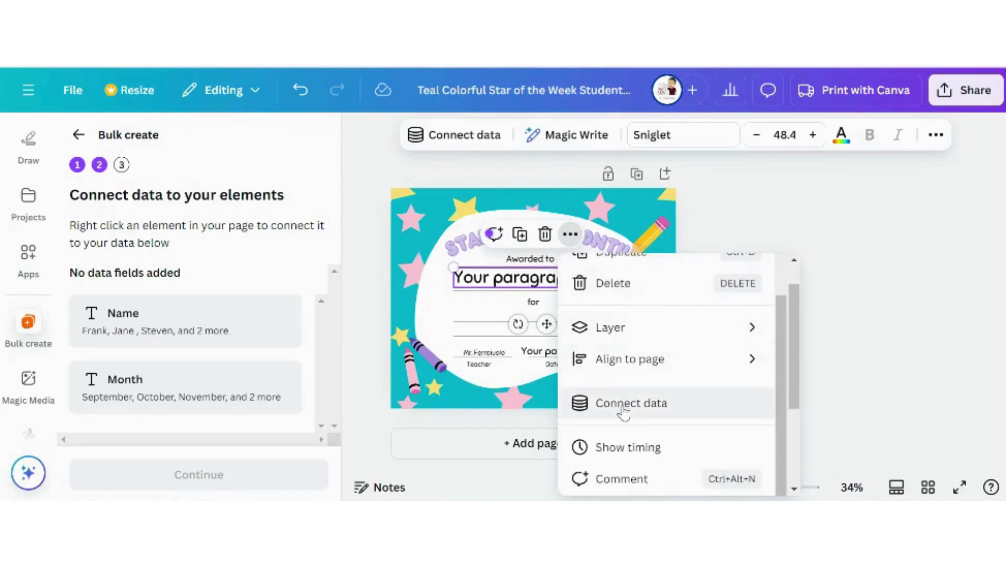
{"action": "left_click", "coordinate": [622, 411]}
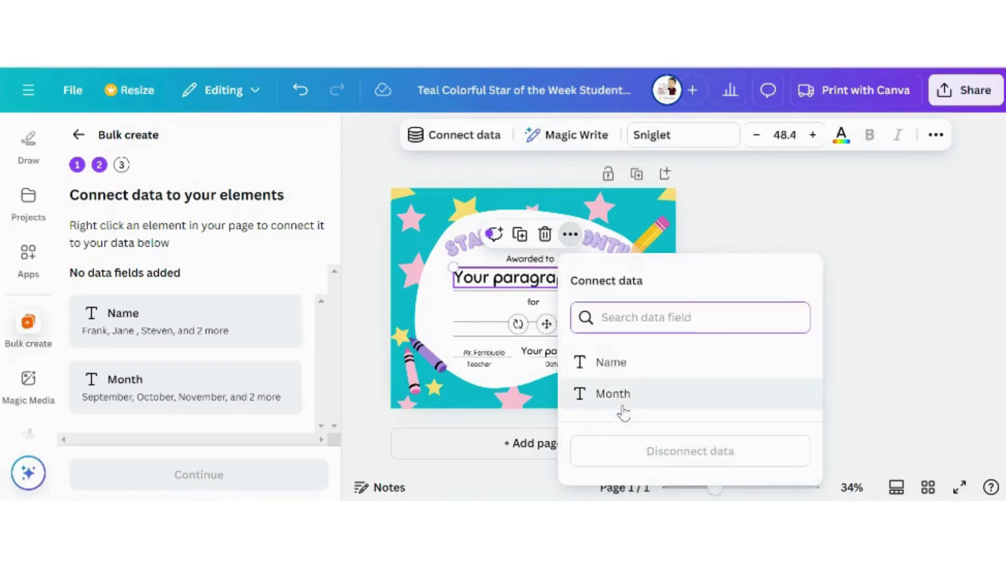
{"action": "left_click", "coordinate": [628, 366]}
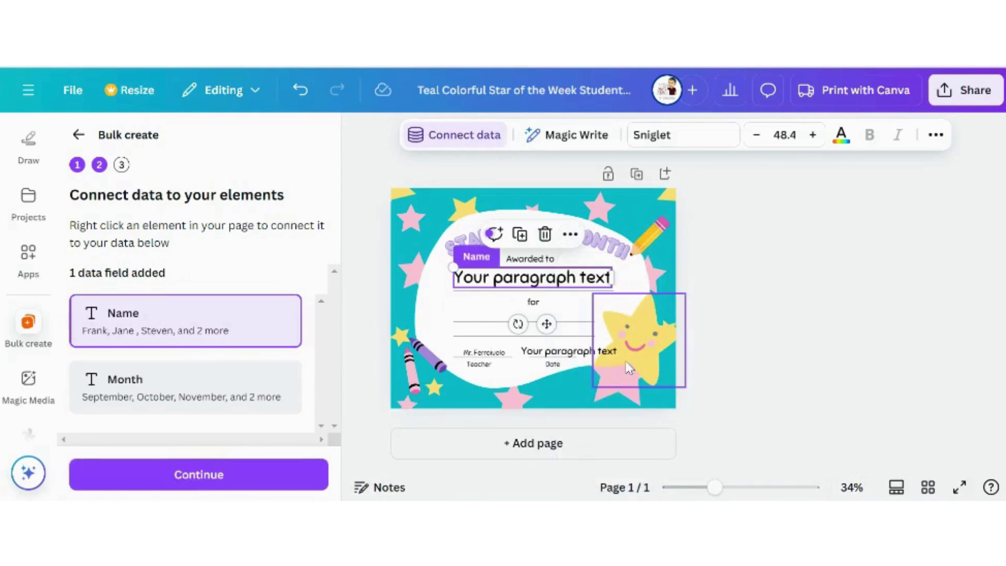
- Connect the date placeholder beside the teacher's signature to the Month data field
{"action": "left_click", "coordinate": [551, 357]}
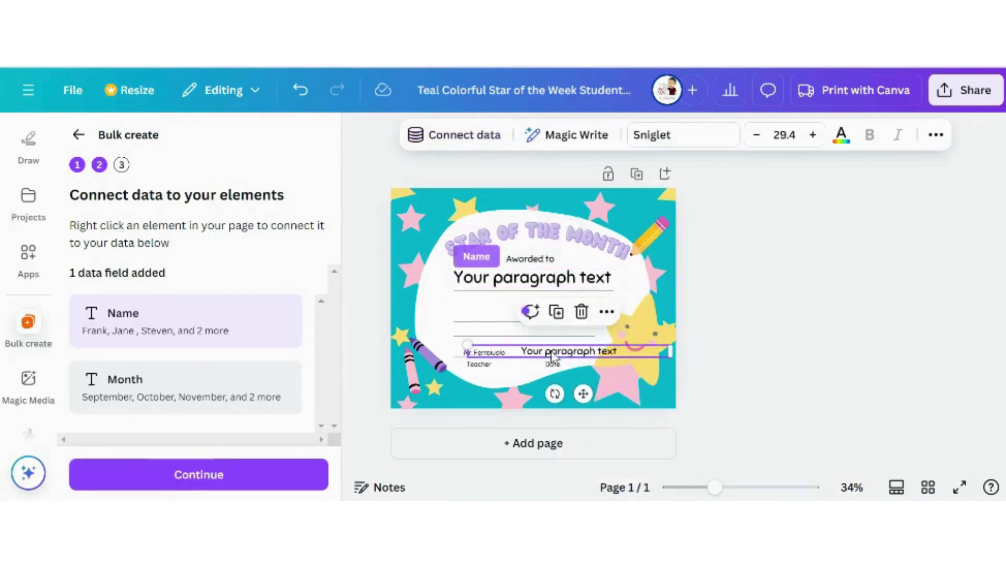
{"action": "left_click", "coordinate": [606, 311]}
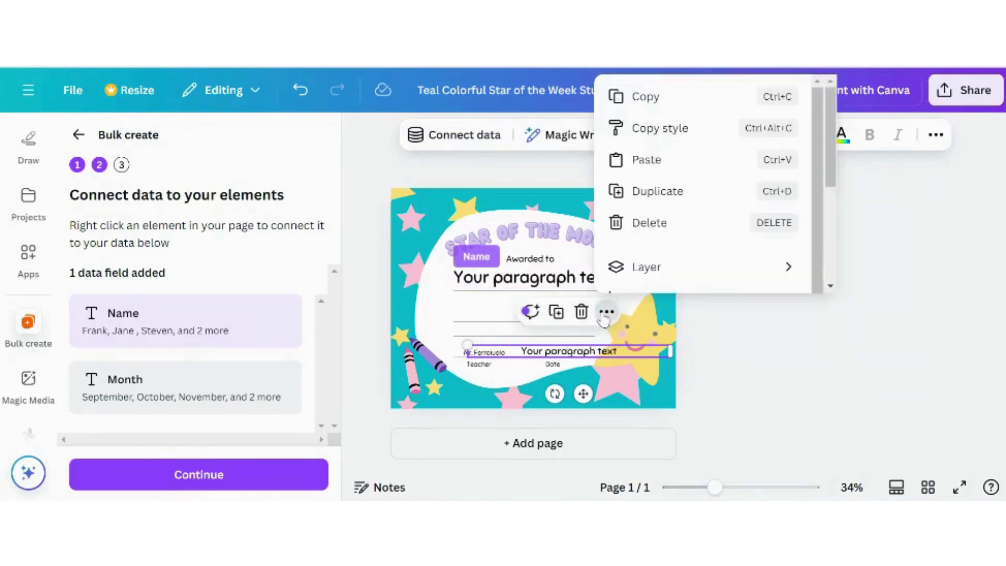
{"action": "scroll", "coordinate": [650, 242], "scroll_direction": "down", "scroll_amount": 3}
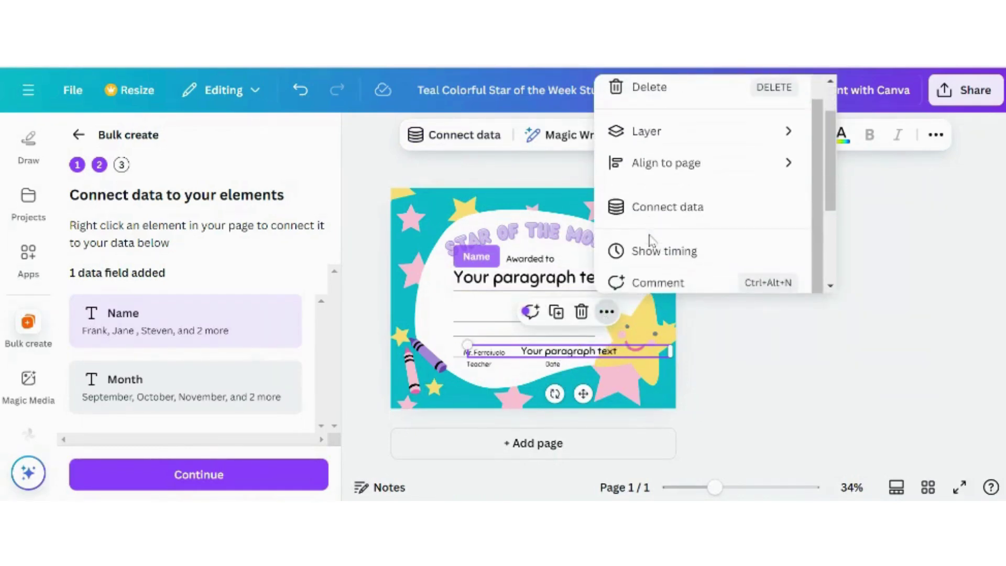
{"action": "left_click", "coordinate": [674, 209]}
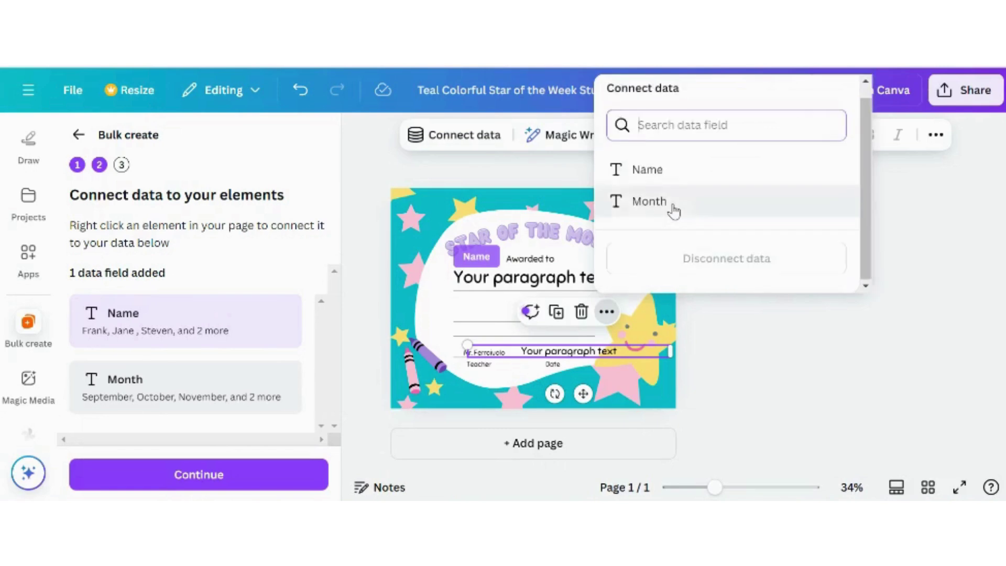
{"action": "left_click", "coordinate": [673, 205]}
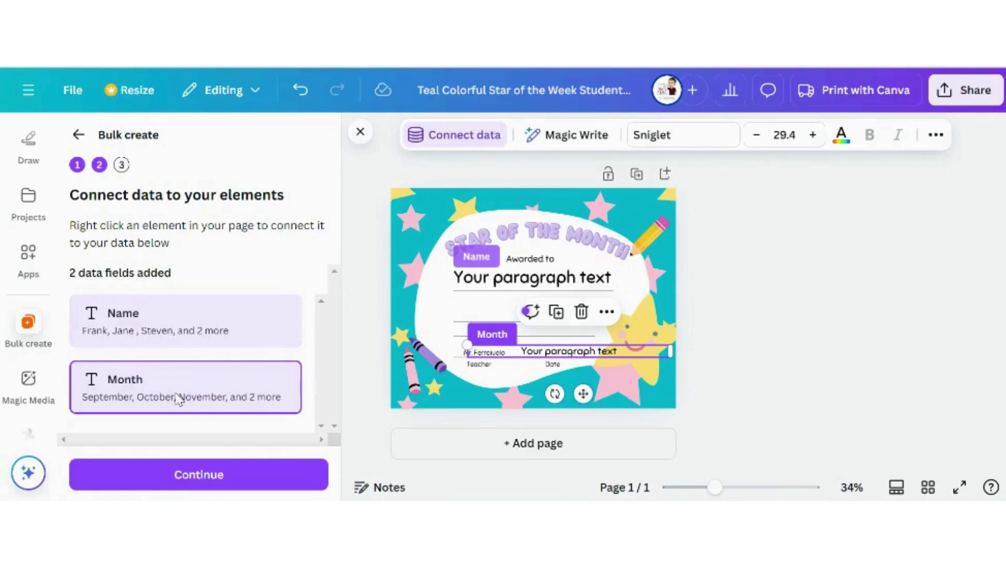
{"action": "left_click", "coordinate": [719, 357]}
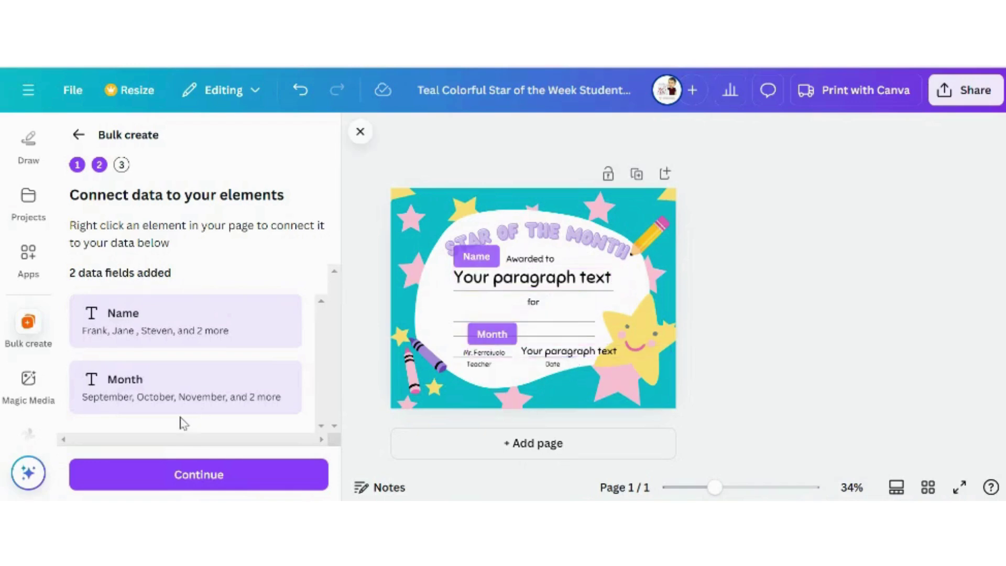
- Continue to apply the data, keeping all five student rows selected for generation
{"action": "left_click", "coordinate": [168, 474]}
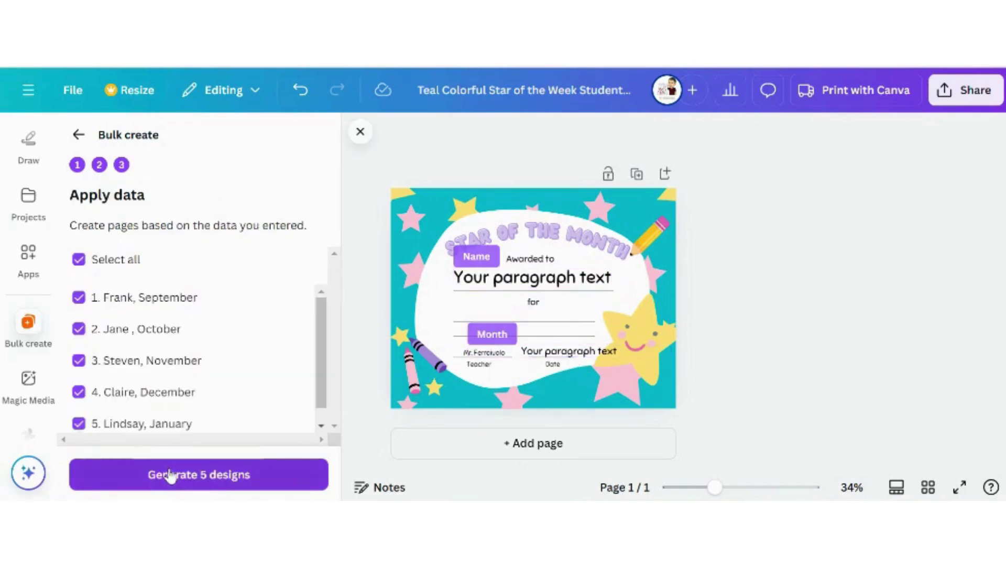
{"action": "scroll", "coordinate": [224, 376], "scroll_direction": "down", "scroll_amount": 1}
{"action": "scroll", "coordinate": [225, 377], "scroll_direction": "up", "scroll_amount": 1}
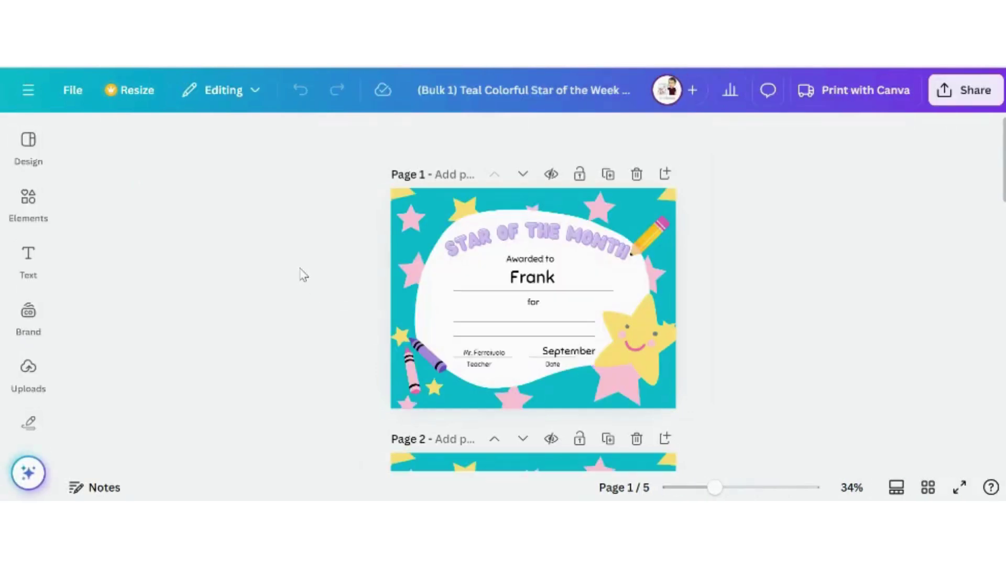
{"action": "scroll", "coordinate": [303, 274], "scroll_direction": "down", "scroll_amount": 5}
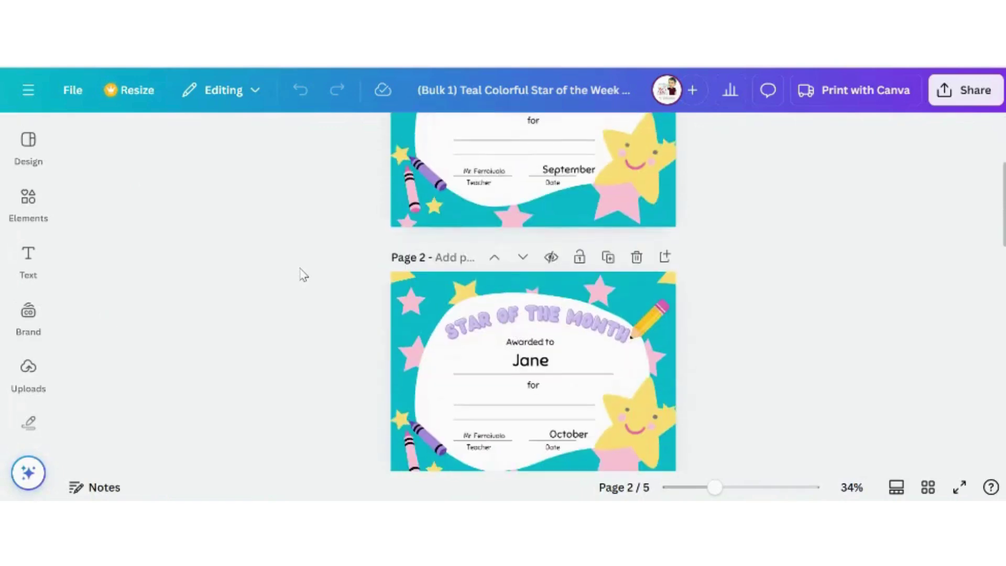
{"action": "scroll", "coordinate": [303, 274], "scroll_direction": "down", "scroll_amount": 10}
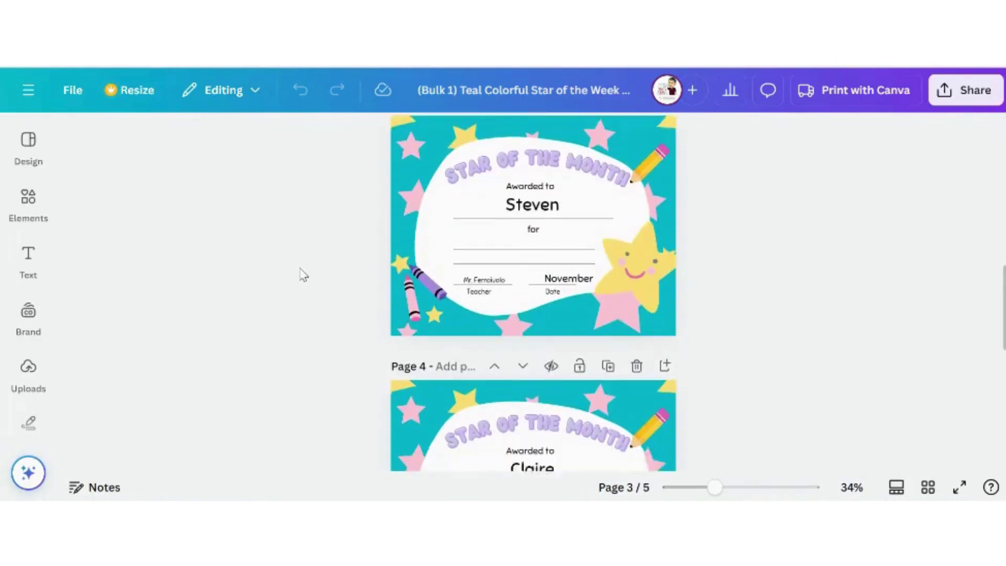
{"action": "scroll", "coordinate": [303, 274], "scroll_direction": "down", "scroll_amount": 5}
{"action": "scroll", "coordinate": [302, 274], "scroll_direction": "up", "scroll_amount": 4}
{"action": "scroll", "coordinate": [302, 274], "scroll_direction": "up", "scroll_amount": 4}
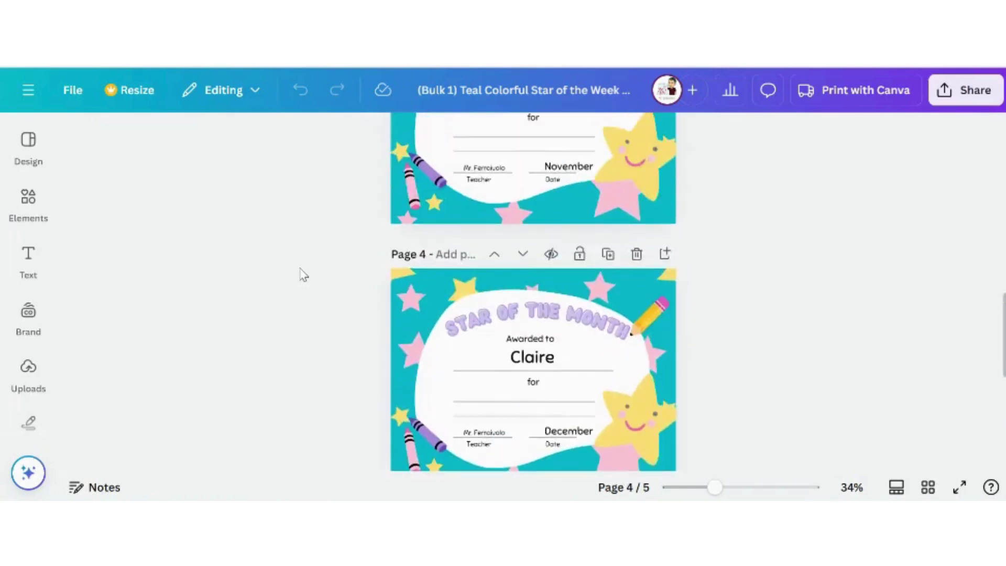
{"action": "scroll", "coordinate": [302, 274], "scroll_direction": "up", "scroll_amount": 4}
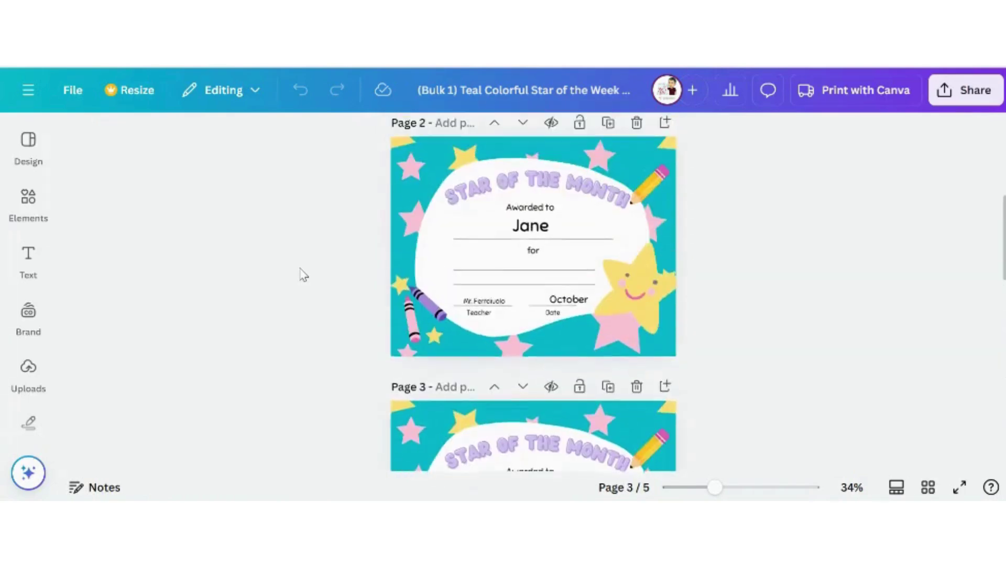
{"action": "left_click", "coordinate": [559, 304]}
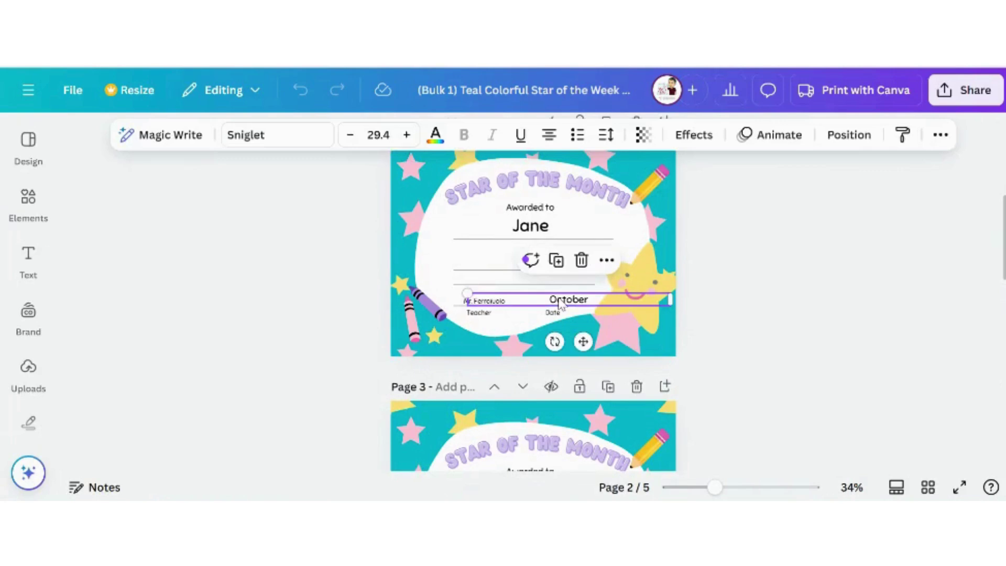
{"action": "left_click", "coordinate": [290, 283]}
{"action": "scroll", "coordinate": [292, 285], "scroll_direction": "up", "scroll_amount": 2}
{"action": "scroll", "coordinate": [292, 284], "scroll_direction": "up", "scroll_amount": 3}
{"action": "scroll", "coordinate": [292, 284], "scroll_direction": "down", "scroll_amount": 8}
{"action": "scroll", "coordinate": [292, 284], "scroll_direction": "down", "scroll_amount": 8}
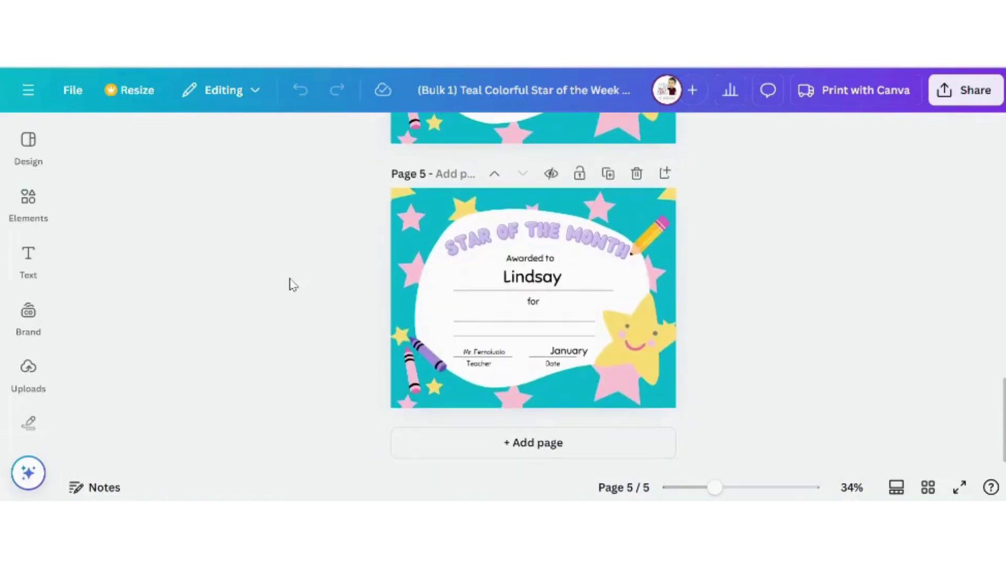
{"action": "scroll", "coordinate": [292, 285], "scroll_direction": "up", "scroll_amount": 2}
{"action": "scroll", "coordinate": [291, 284], "scroll_direction": "up", "scroll_amount": 5}
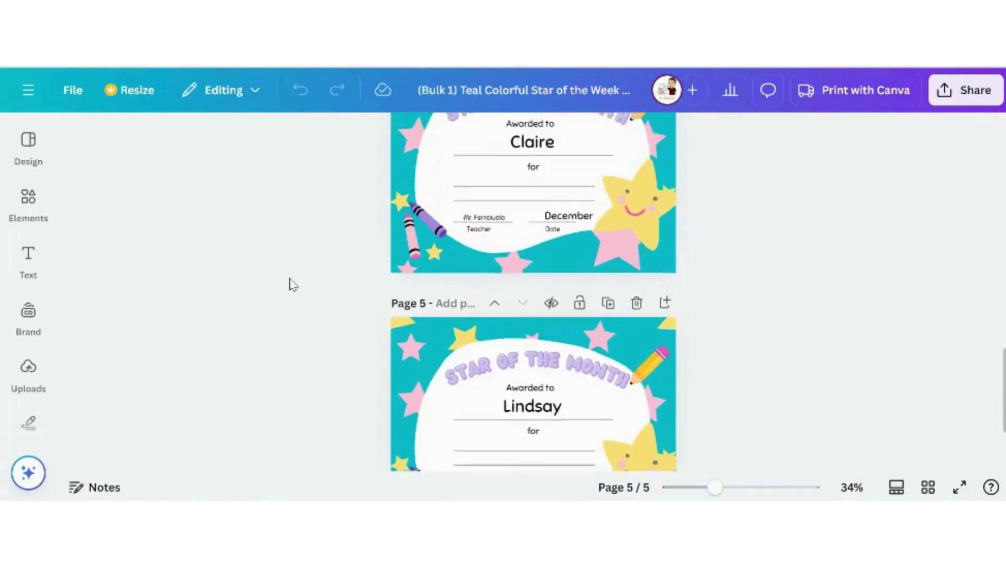
{"action": "scroll", "coordinate": [292, 284], "scroll_direction": "up", "scroll_amount": 6}
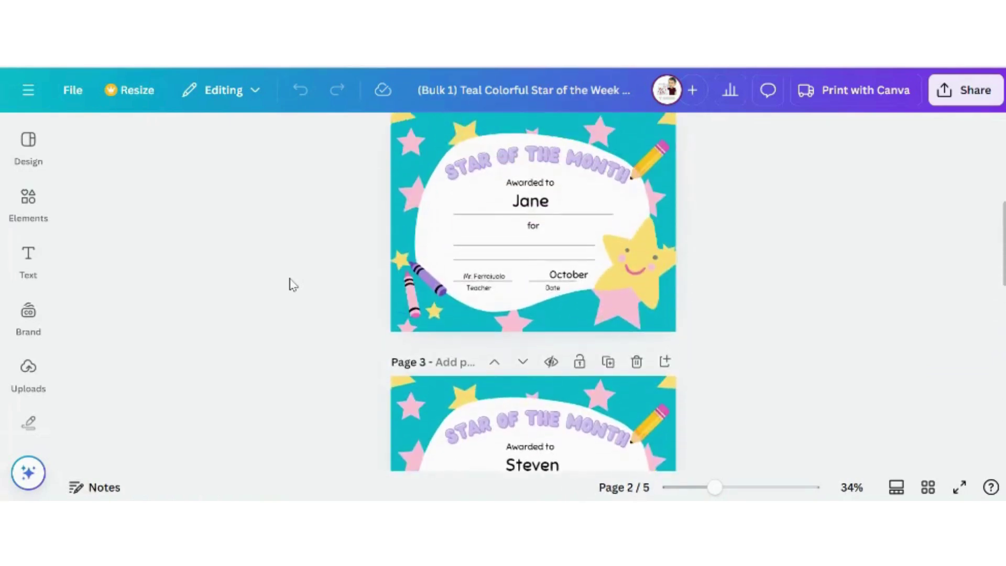
{"action": "scroll", "coordinate": [292, 285], "scroll_direction": "up", "scroll_amount": 3}
{"action": "scroll", "coordinate": [292, 284], "scroll_direction": "up", "scroll_amount": 4}
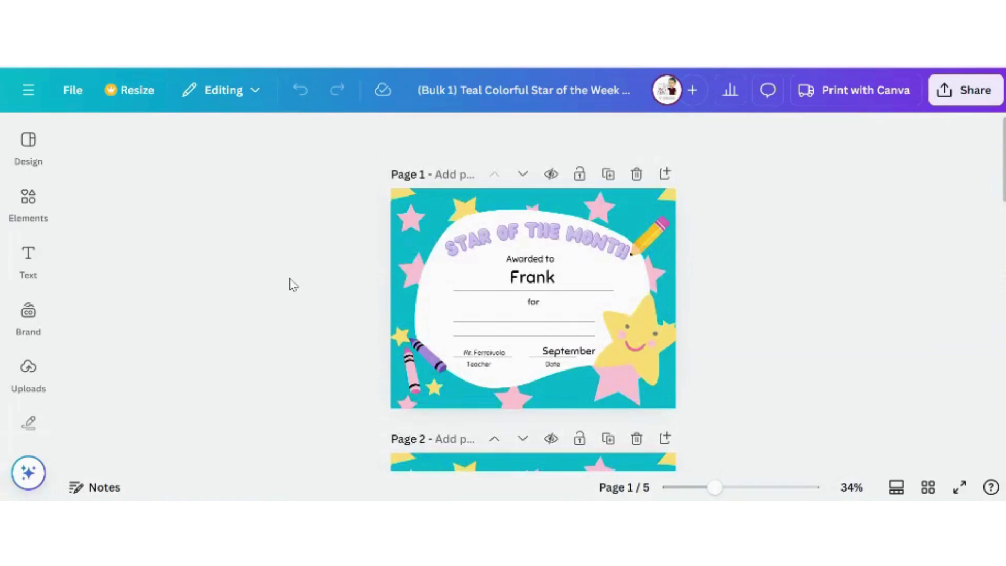